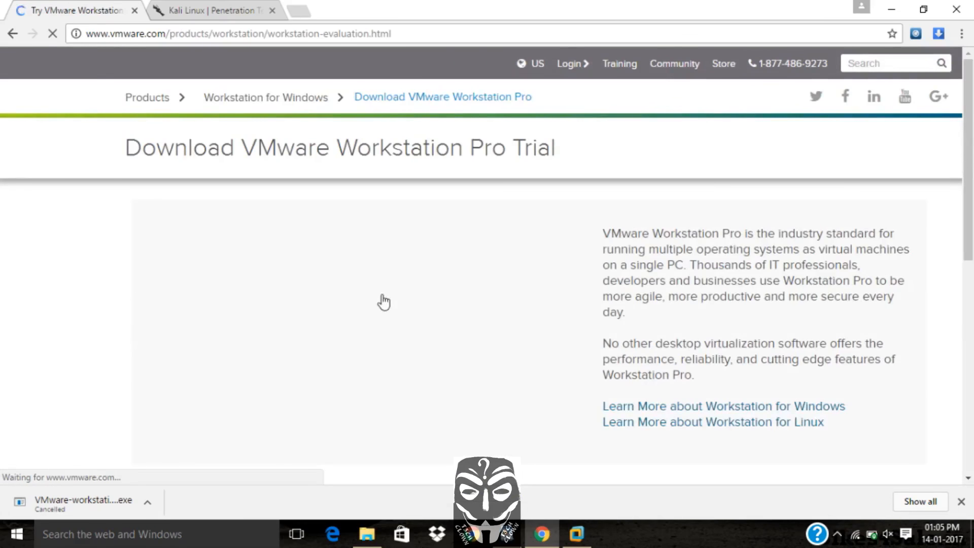
# Start downloading VMware Workstation 12.5 Pro for Windows 64-bit, then cancel the download
pyautogui.scroll(-4, 428, 355)
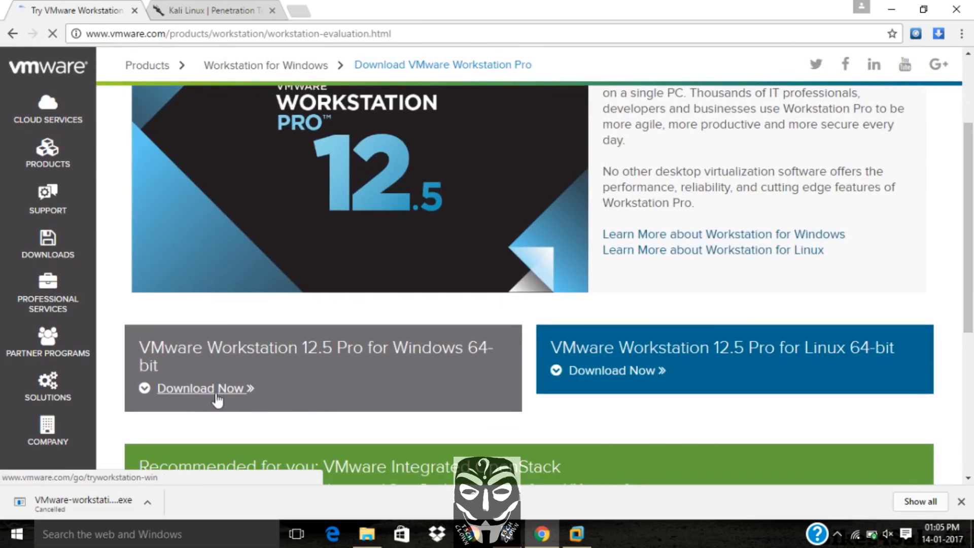
pyautogui.click(216, 397)
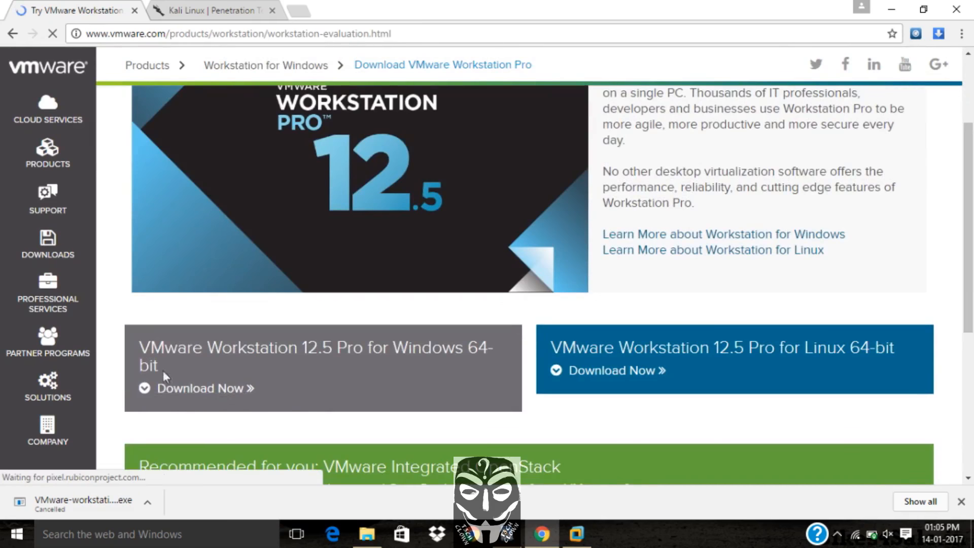
pyautogui.moveTo(393, 382); pyautogui.dragTo(150, 354)
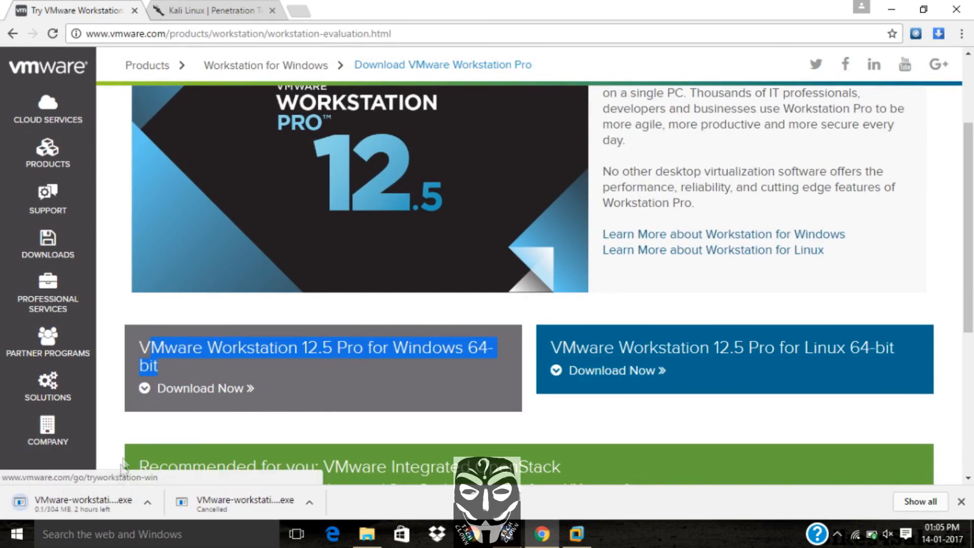
pyautogui.click(149, 503)
pyautogui.click(163, 483)
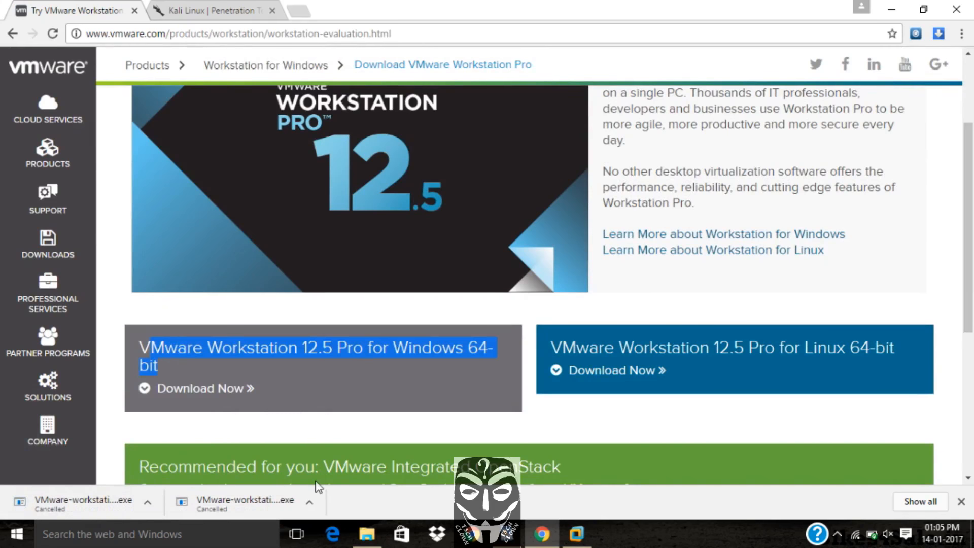
# Switch between the open windows and read the setup instructions noted in WordPad
pyautogui.click(577, 543)
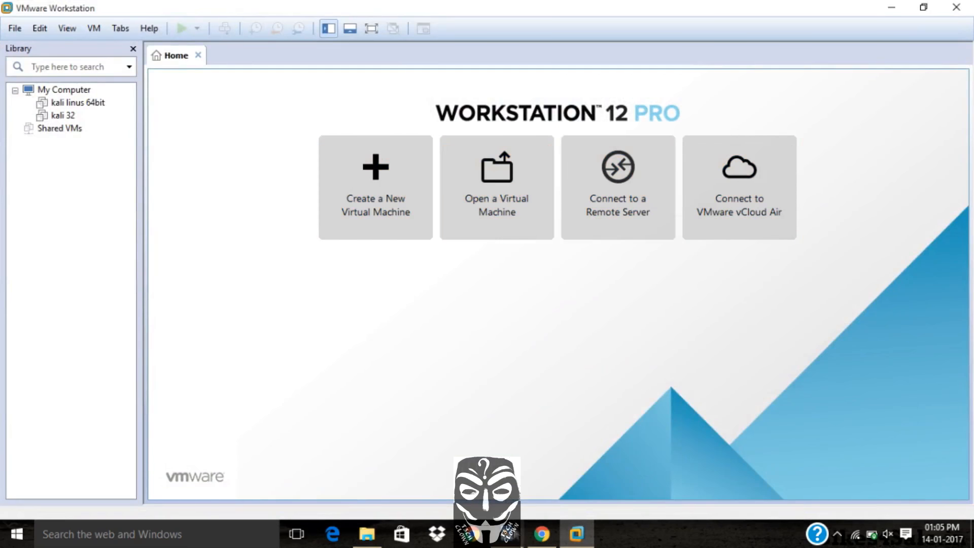
pyautogui.click(542, 535)
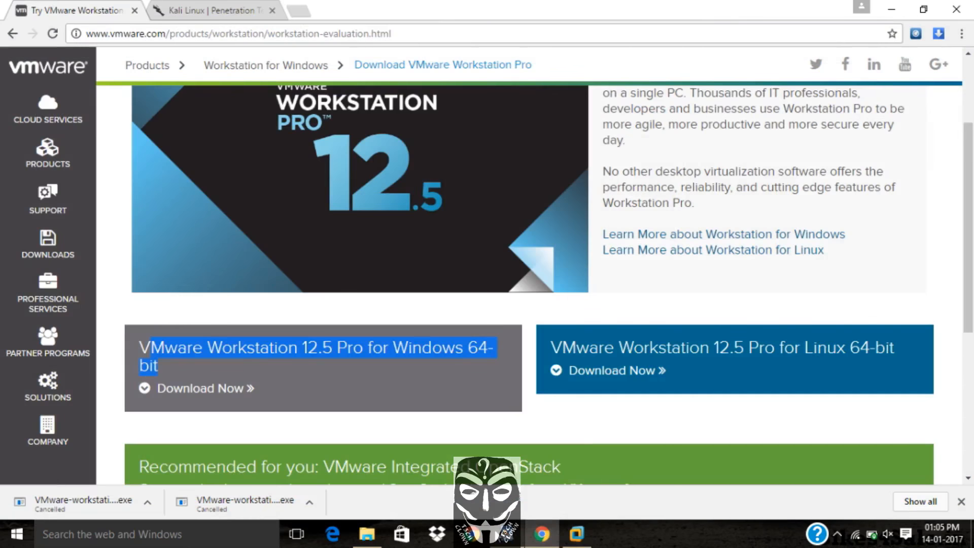
pyautogui.click(501, 536)
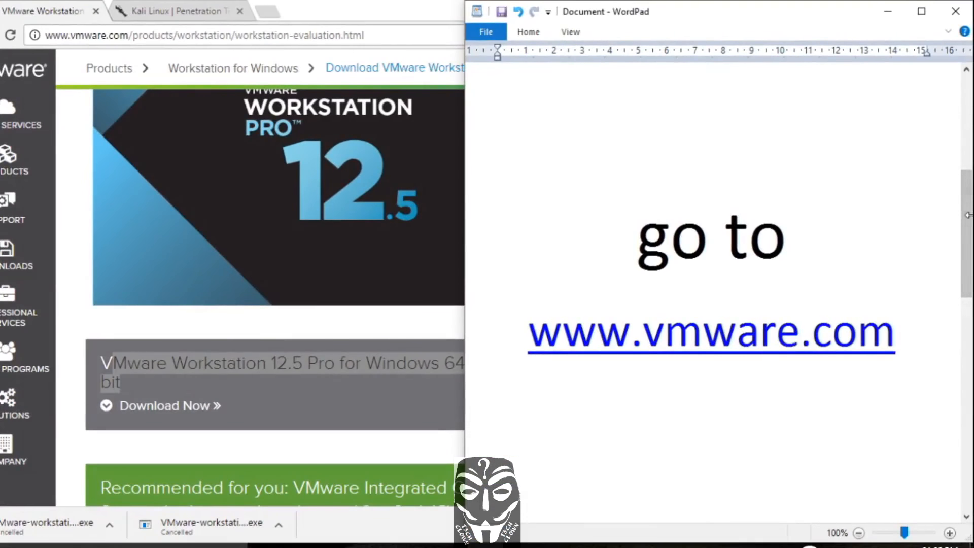
pyautogui.moveTo(970, 220); pyautogui.dragTo(971, 380)
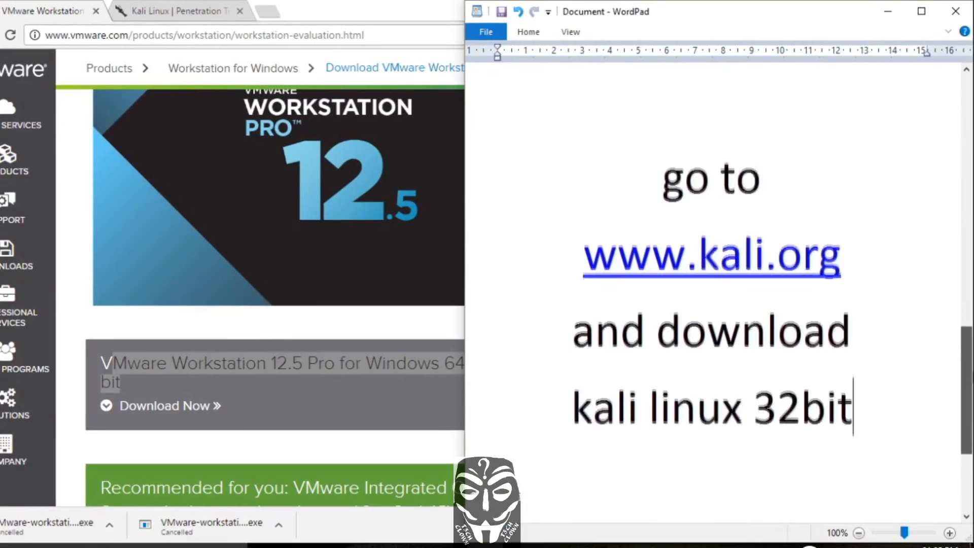
# Open the Kali Linux site tab and go to the Download Kali Linux page
pyautogui.click(193, 2)
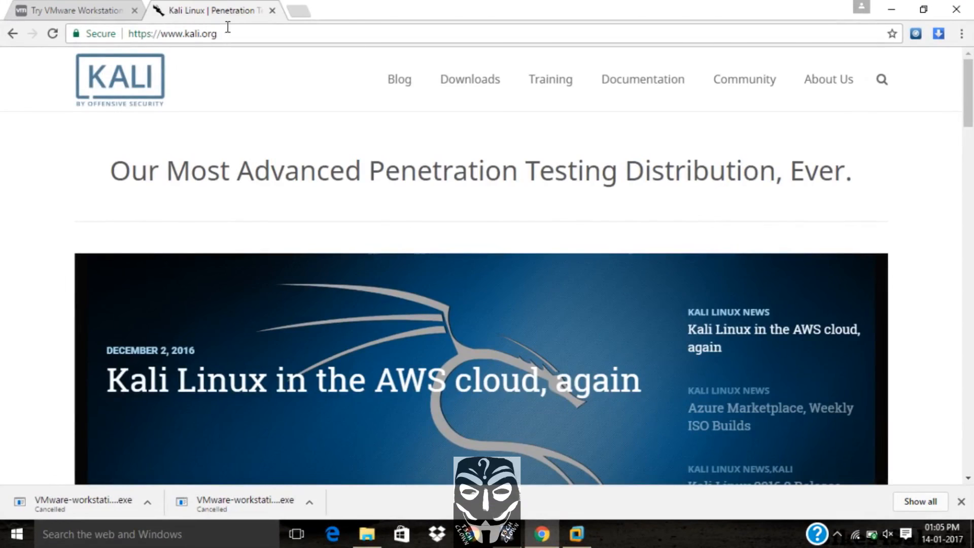
pyautogui.click(228, 27)
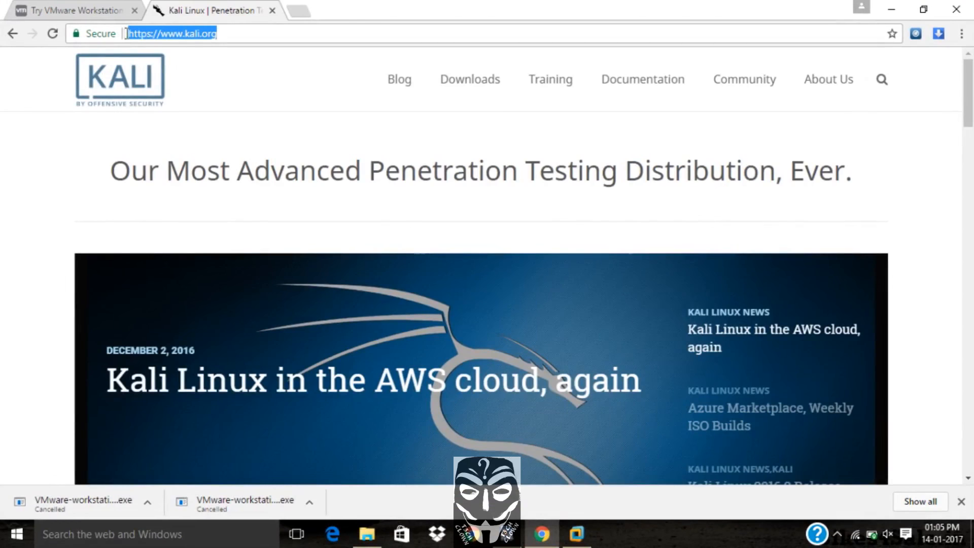
pyautogui.moveTo(162, 86); pyautogui.dragTo(193, 83)
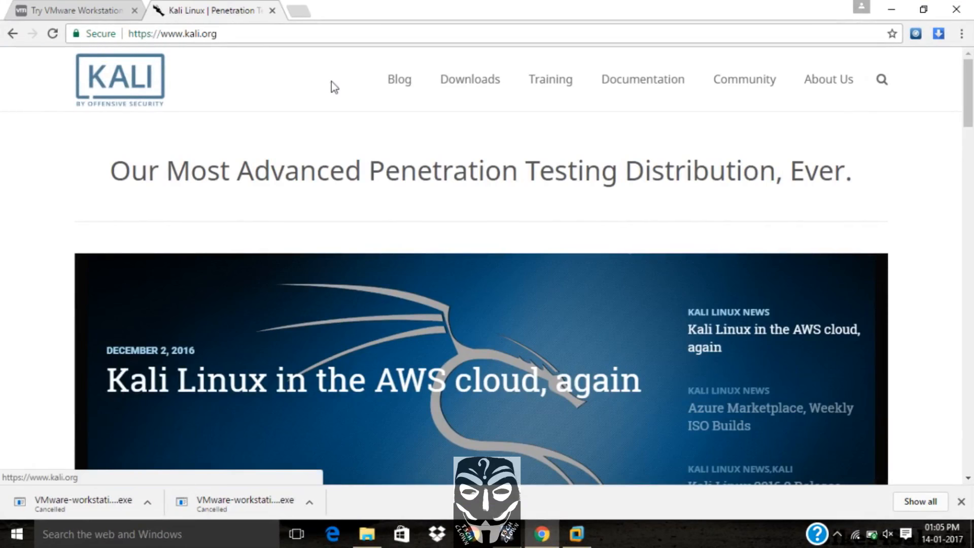
pyautogui.moveTo(472, 84)
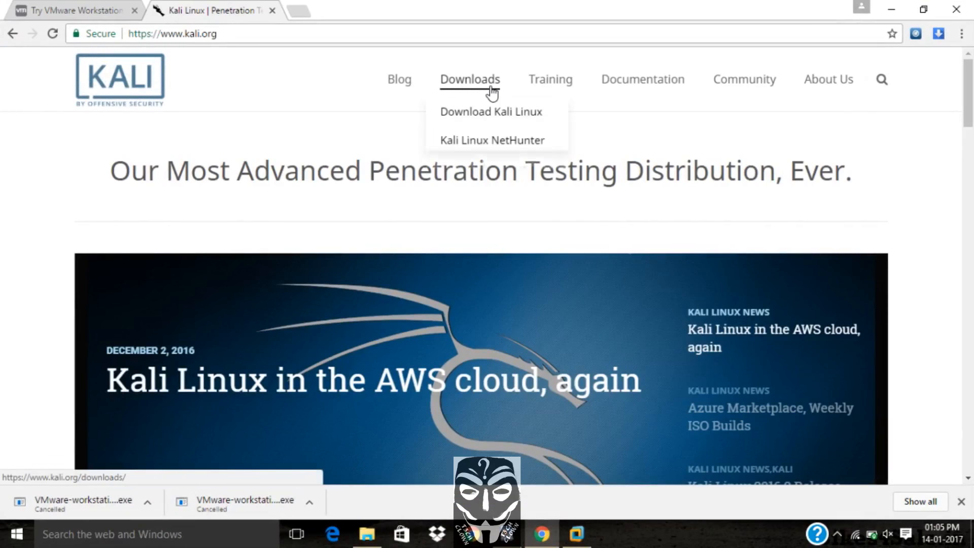
pyautogui.click(500, 123)
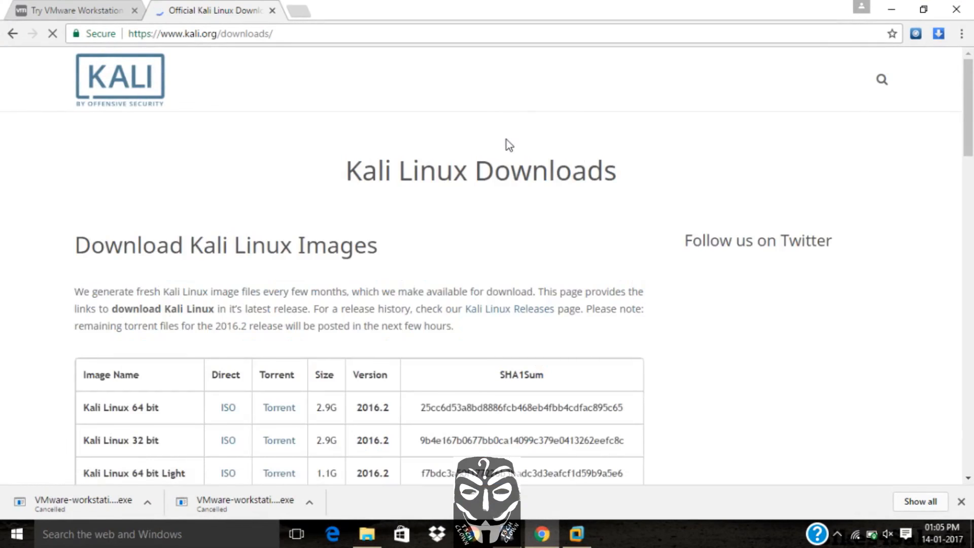
# Start downloading the Kali Linux 32 bit ISO, then cancel the download and decline the integration prompt
pyautogui.scroll(-2, 506, 139)
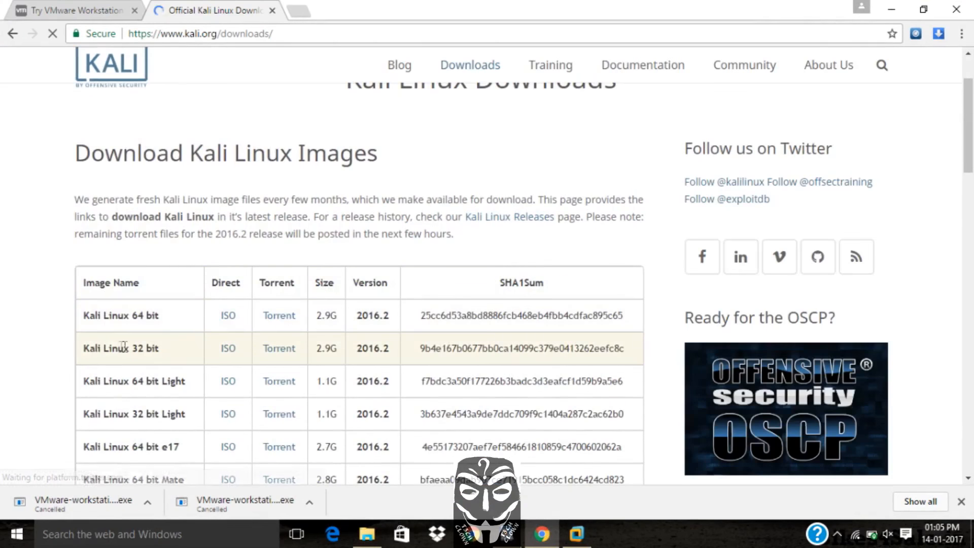
pyautogui.moveTo(85, 347); pyautogui.dragTo(254, 362)
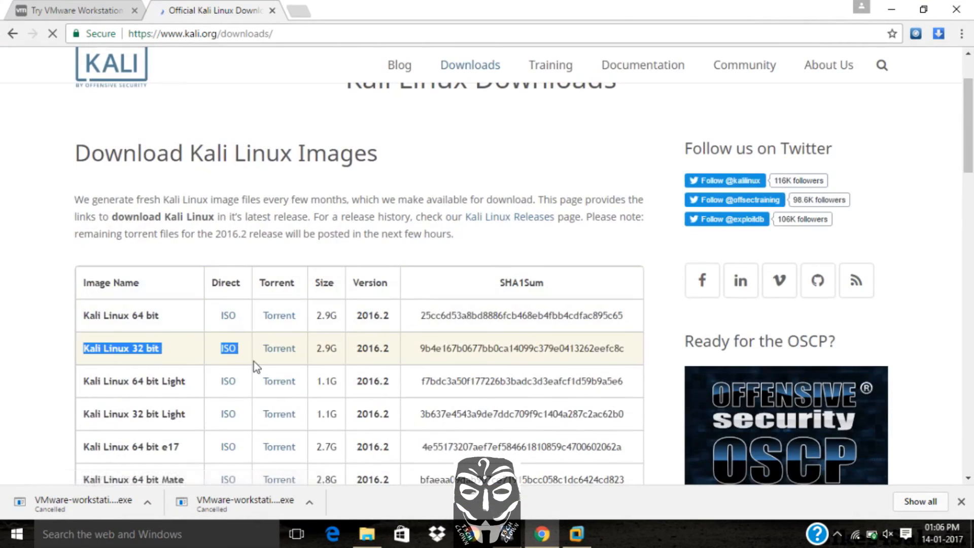
pyautogui.click(228, 354)
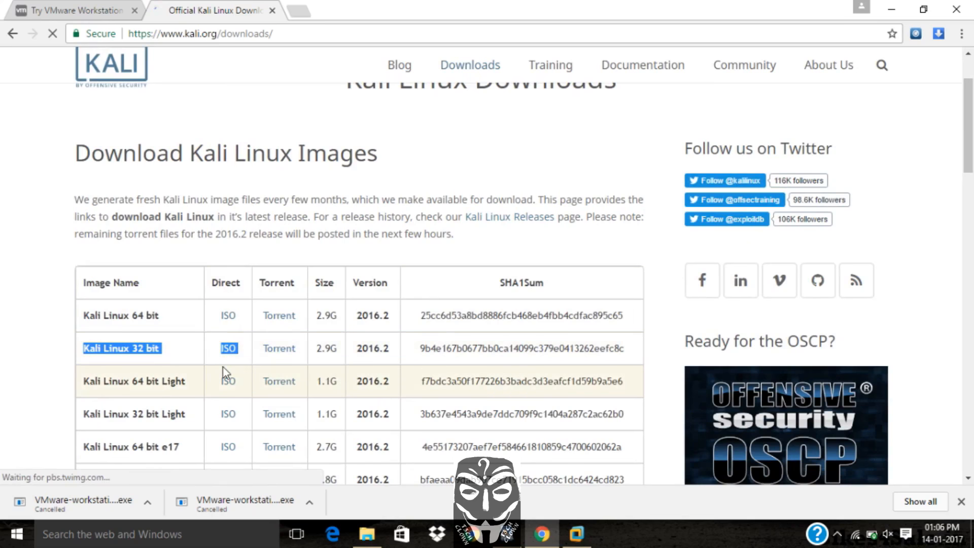
pyautogui.click(34, 326)
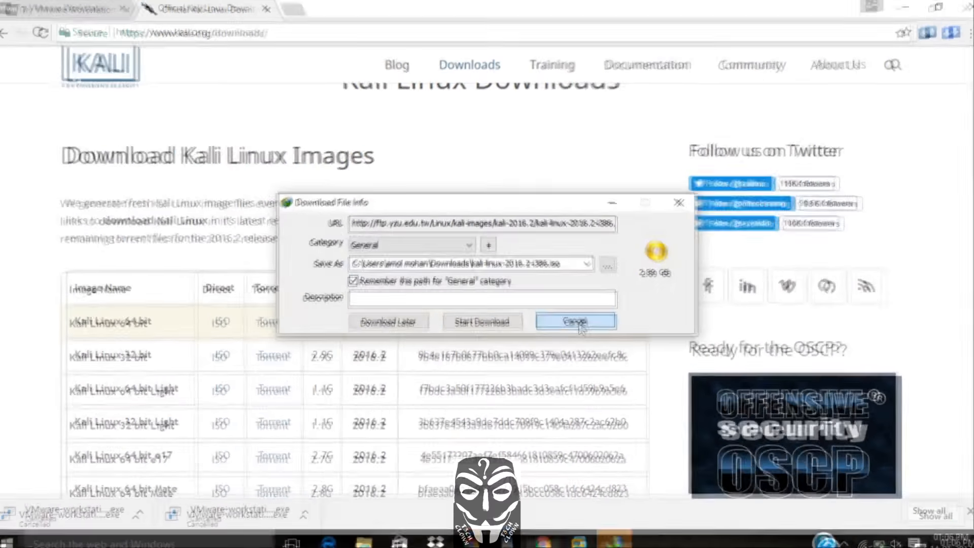
pyautogui.click(577, 321)
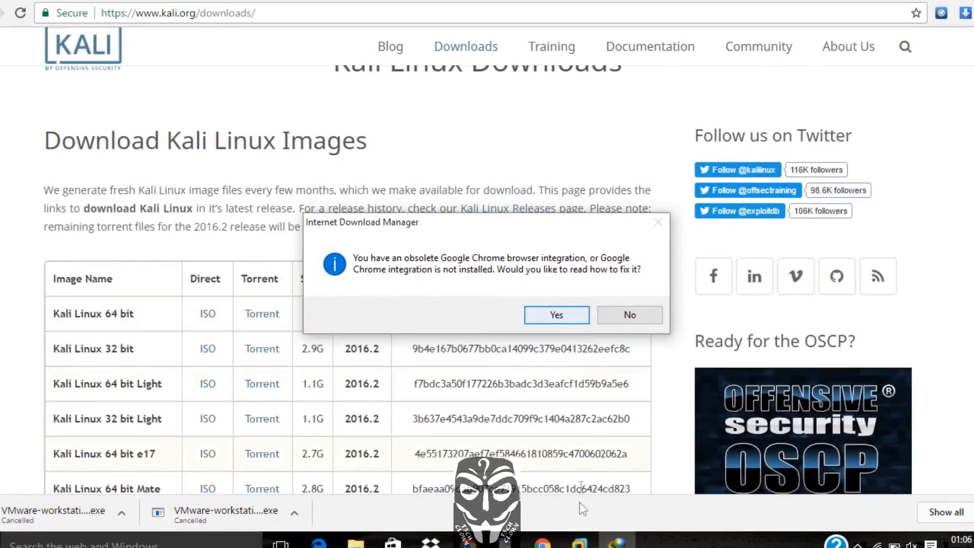
pyautogui.click(640, 318)
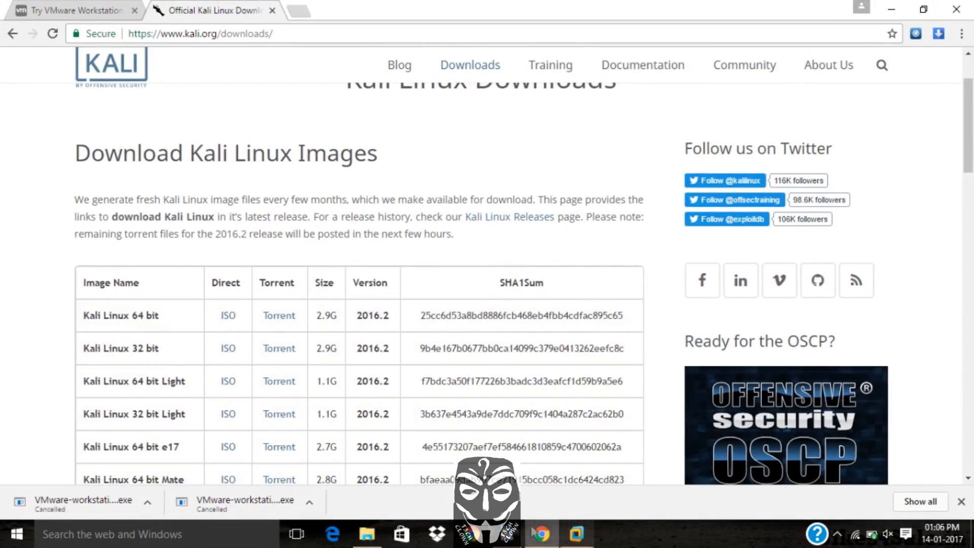
# Locate the downloaded kali-linux-2016.2-i386.iso file in the kali 32 virtual machine folder, then return to VMware
pyautogui.click(373, 531)
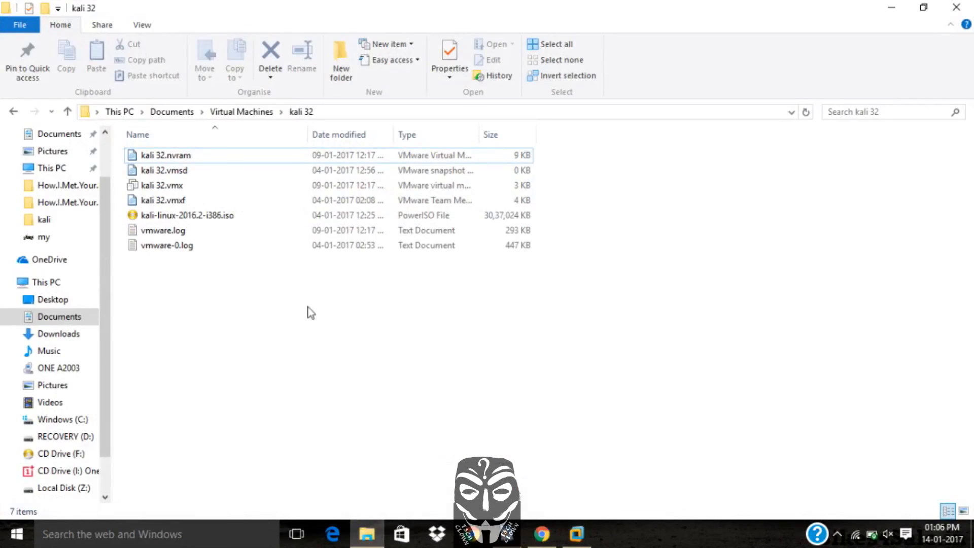
pyautogui.click(235, 213)
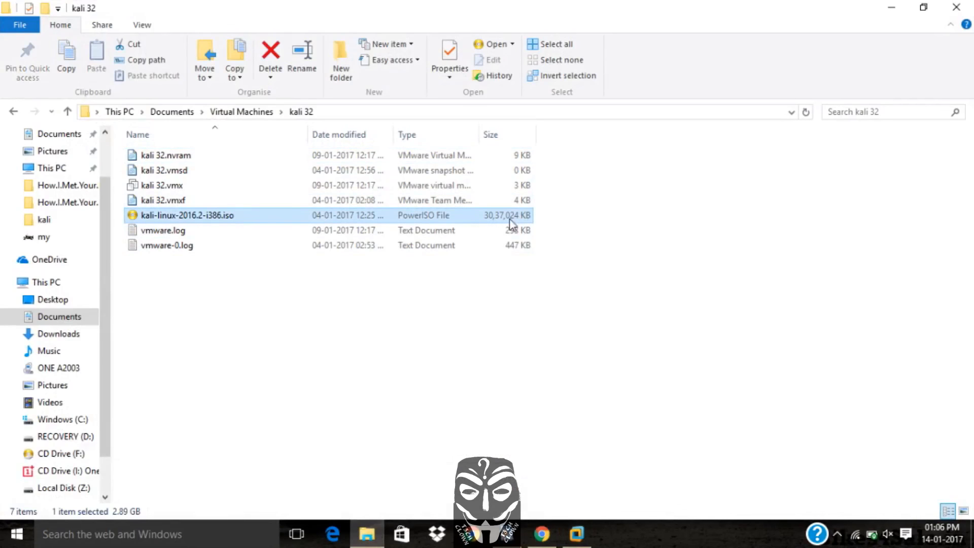
pyautogui.click(573, 536)
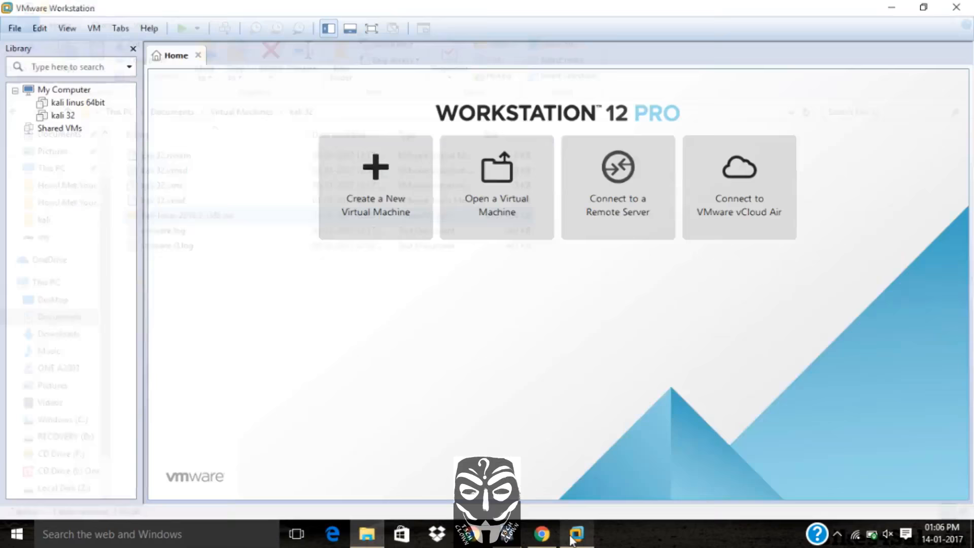
pyautogui.click(553, 539)
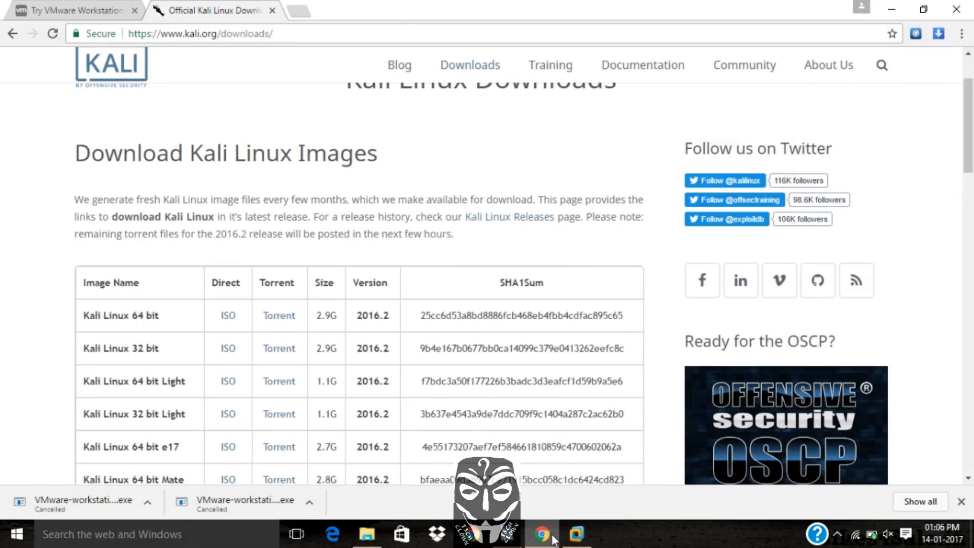
pyautogui.click(576, 536)
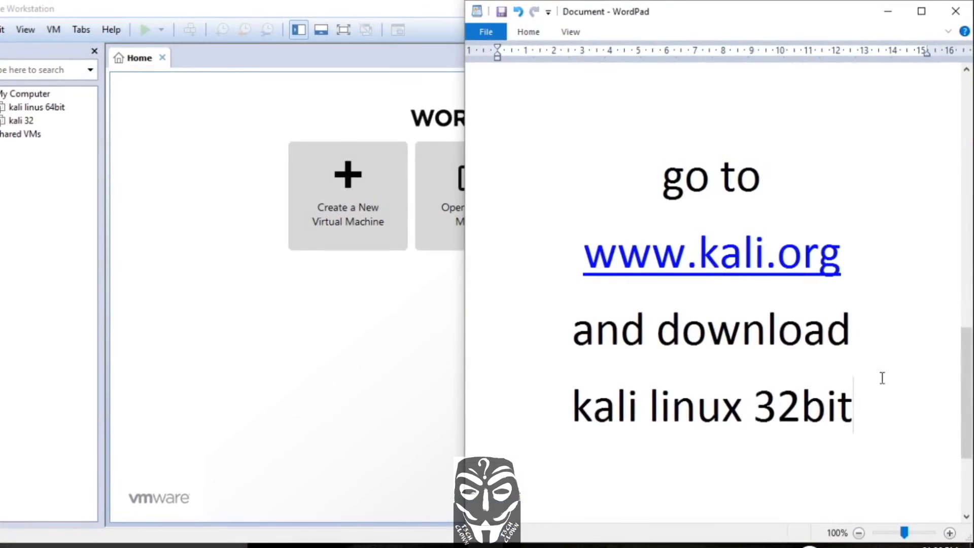
pyautogui.scroll(-3, 870, 374)
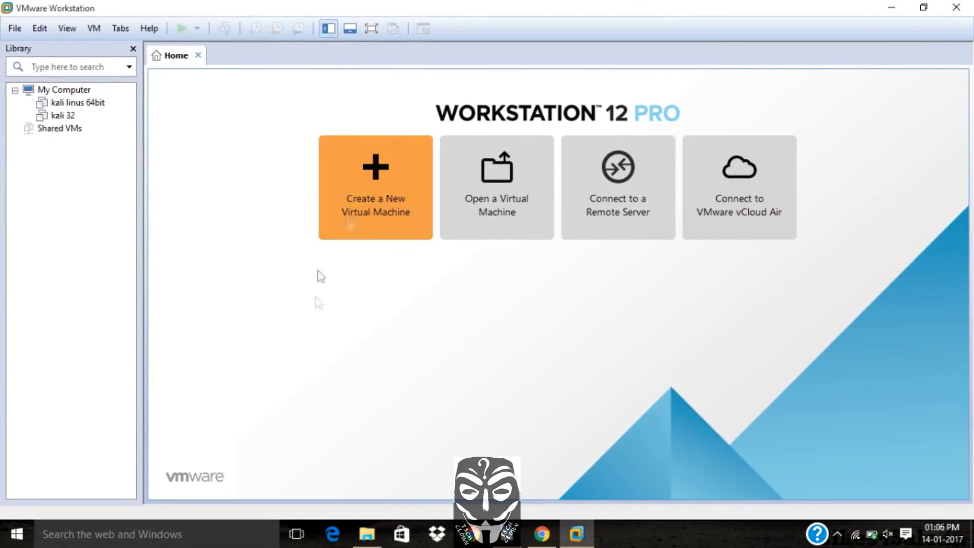
# Start a new virtual machine with the Custom configuration and keep Workstation 12.0 hardware compatibility
pyautogui.click(389, 213)
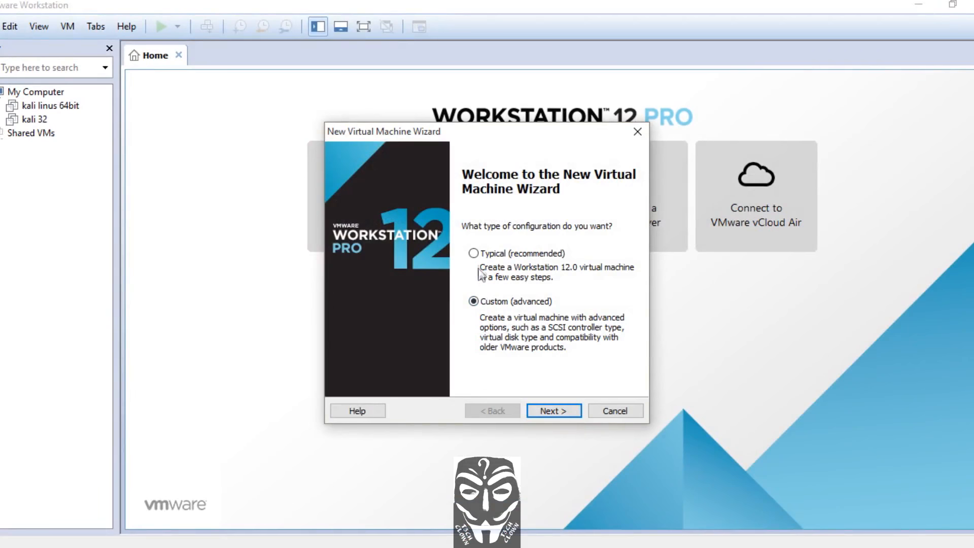
pyautogui.click(562, 413)
pyautogui.moveTo(563, 305); pyautogui.dragTo(496, 260)
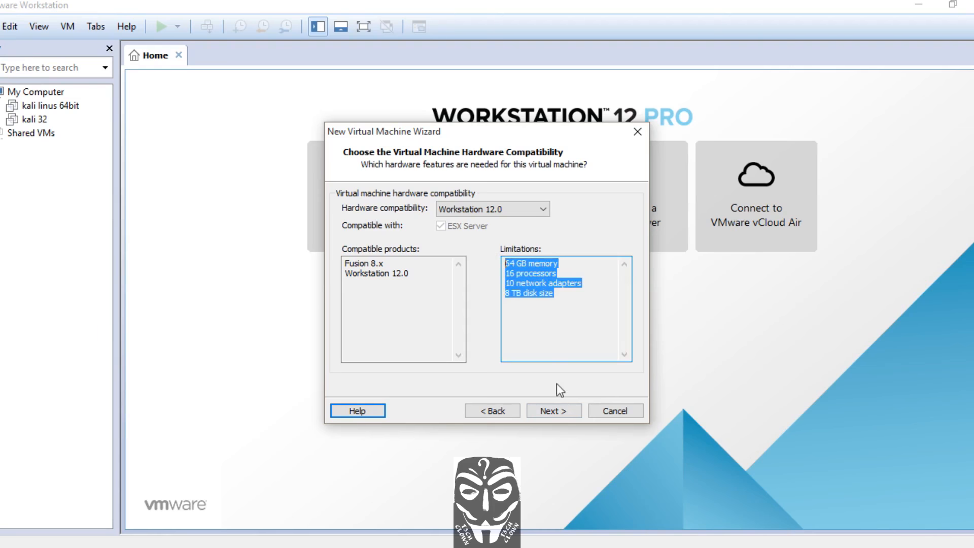
pyautogui.click(565, 409)
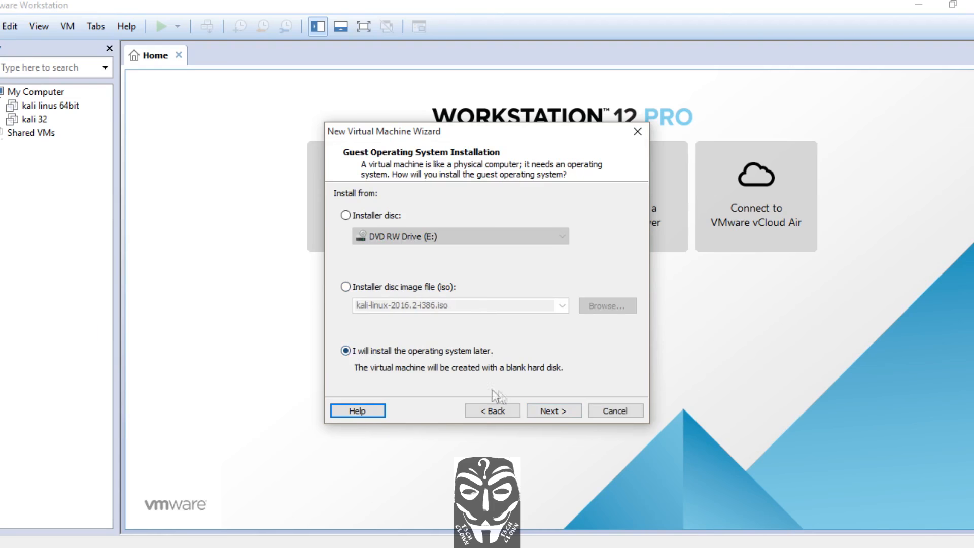
# Choose to install the operating system later and set the guest OS to Linux, version Ubuntu
pyautogui.click(551, 406)
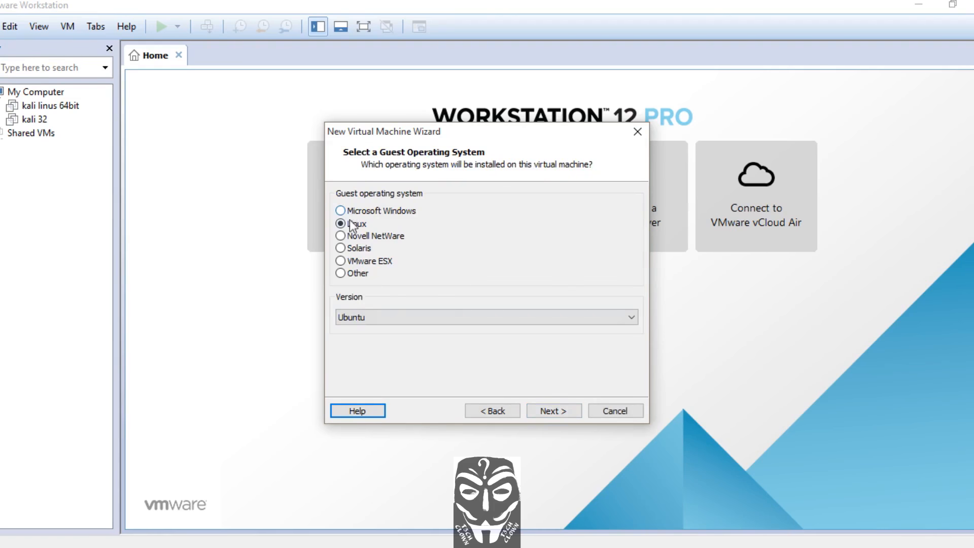
pyautogui.click(547, 319)
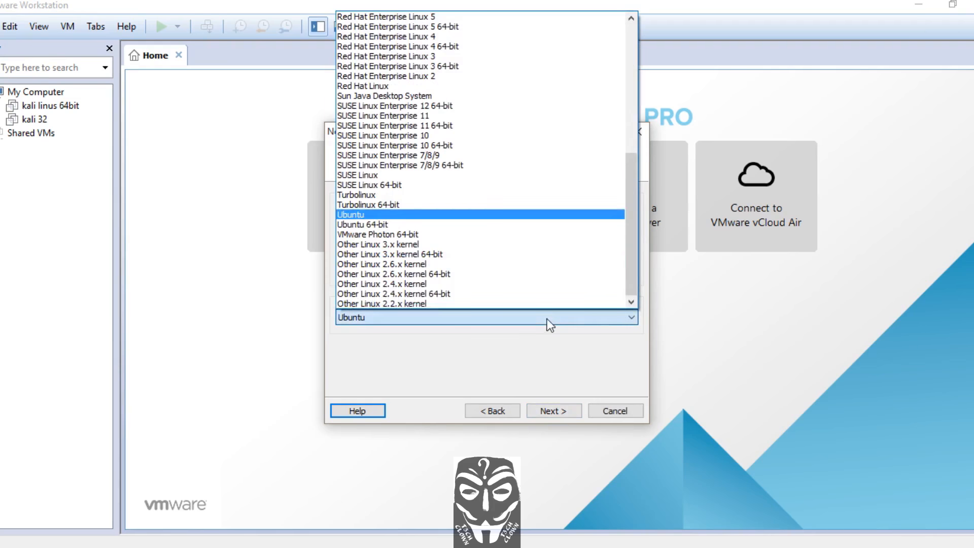
pyautogui.click(509, 215)
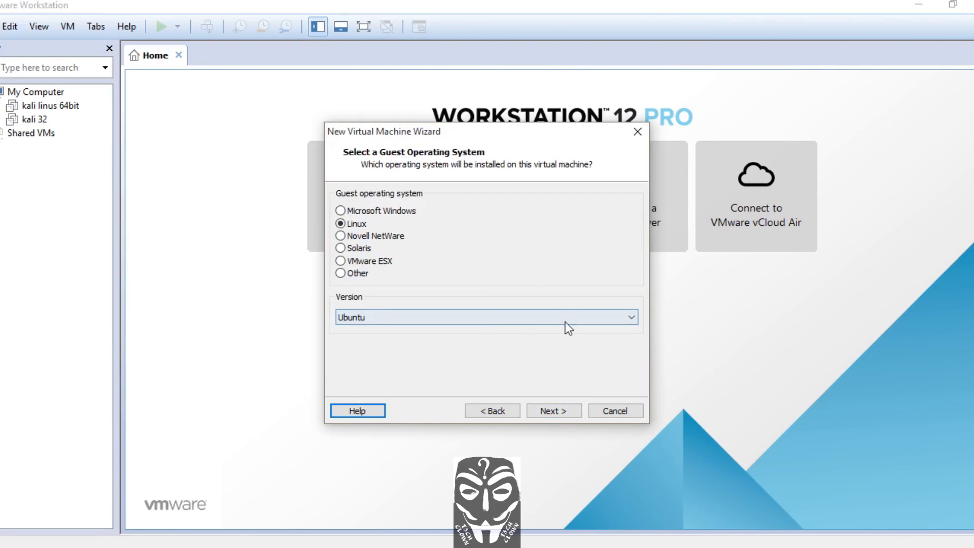
pyautogui.click(564, 410)
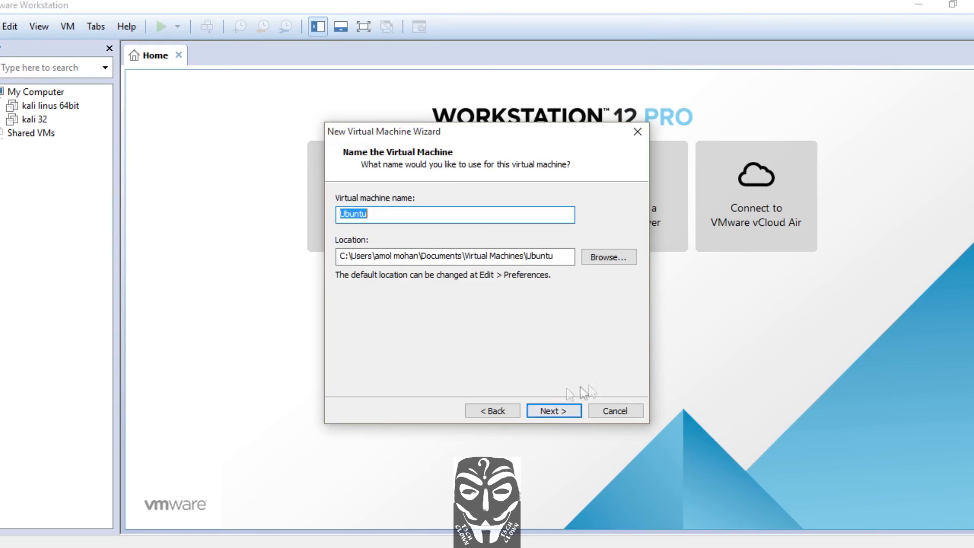
# Set the virtual machine location to the vmware oss folder inside Documents\virtual
pyautogui.click(613, 258)
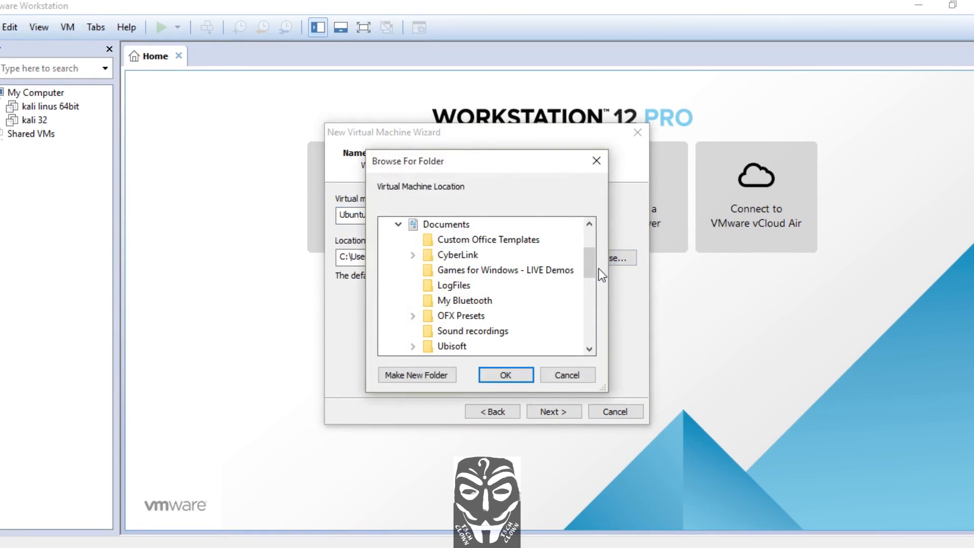
pyautogui.moveTo(592, 264); pyautogui.dragTo(592, 250)
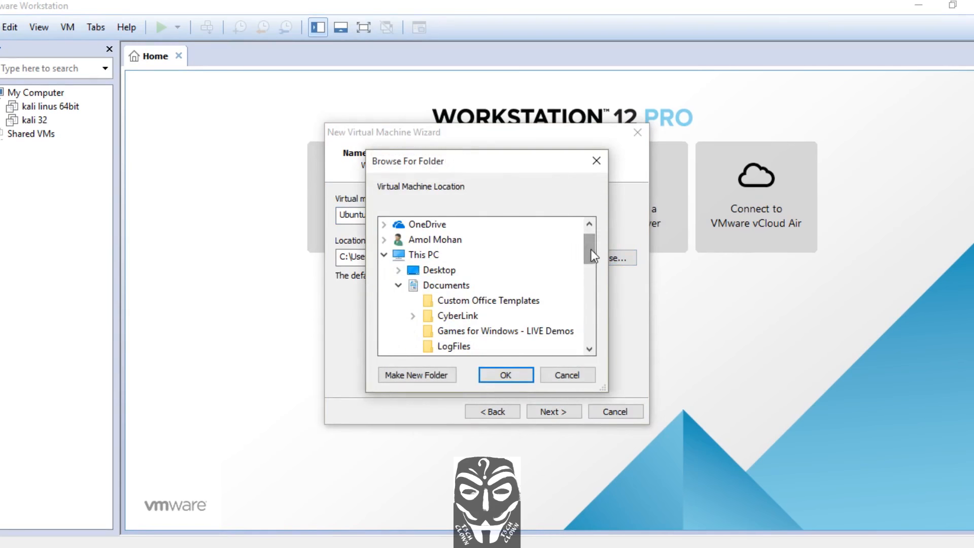
pyautogui.click(467, 286)
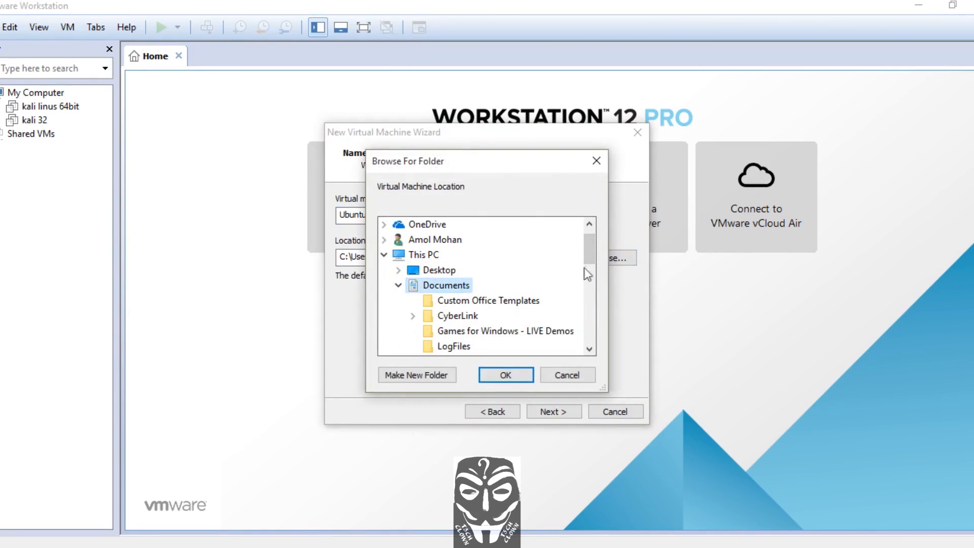
pyautogui.moveTo(593, 250); pyautogui.dragTo(592, 290)
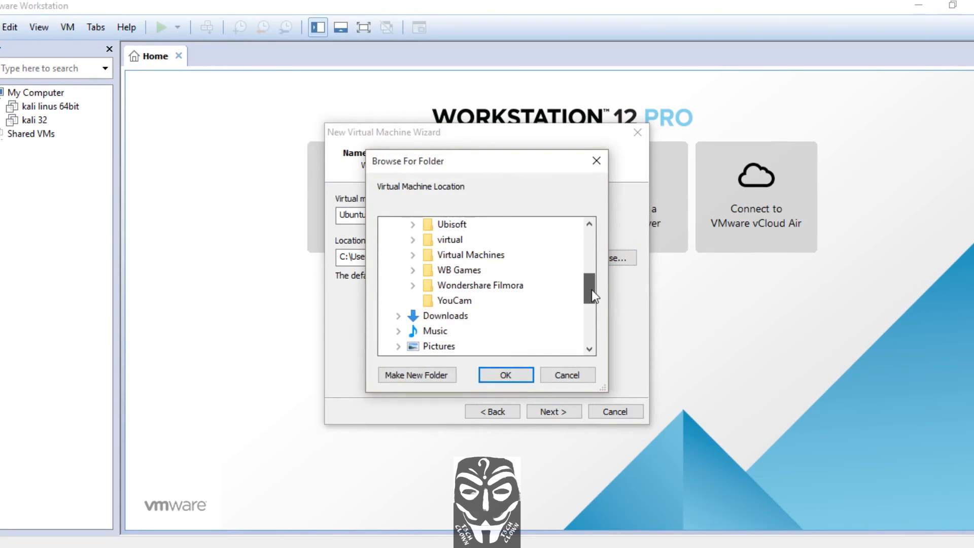
pyautogui.doubleClick(459, 244)
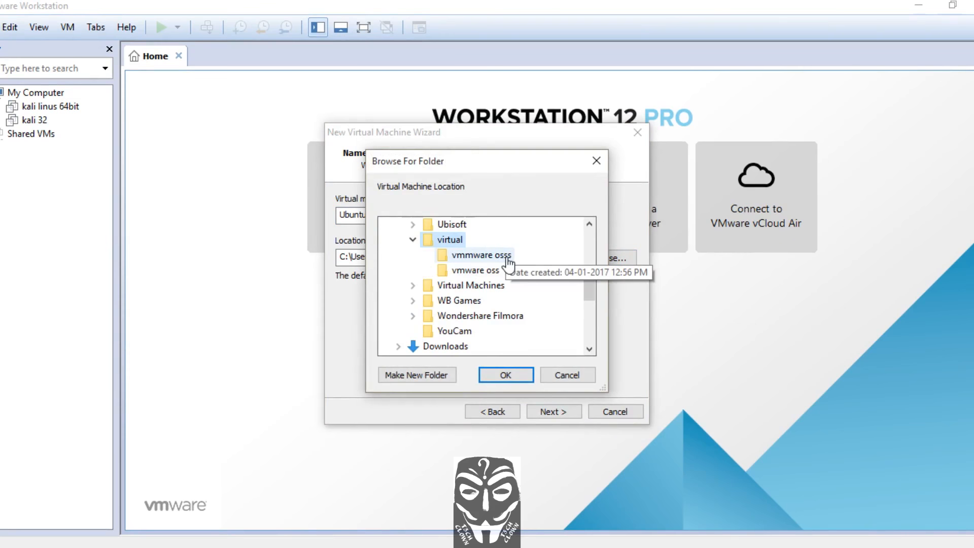
pyautogui.click(508, 258)
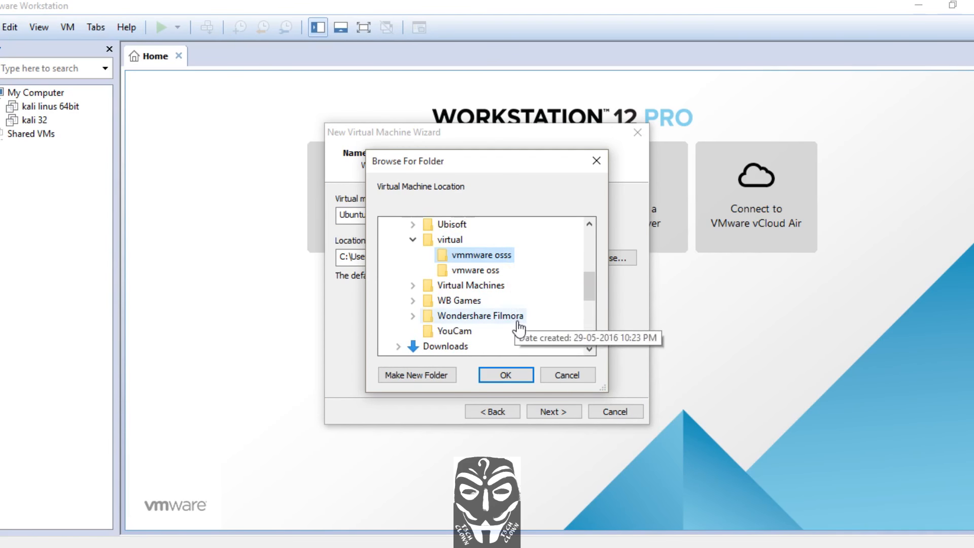
pyautogui.click(487, 272)
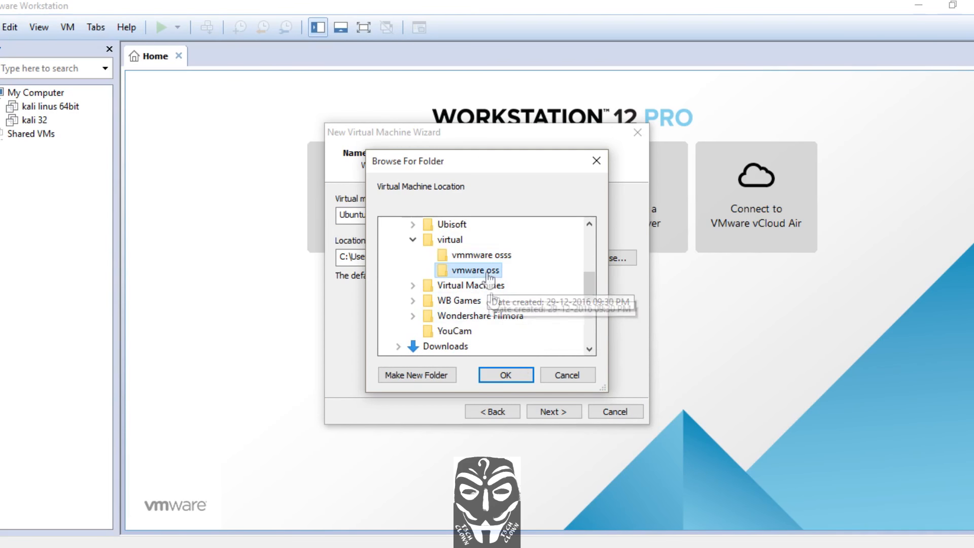
pyautogui.click(516, 373)
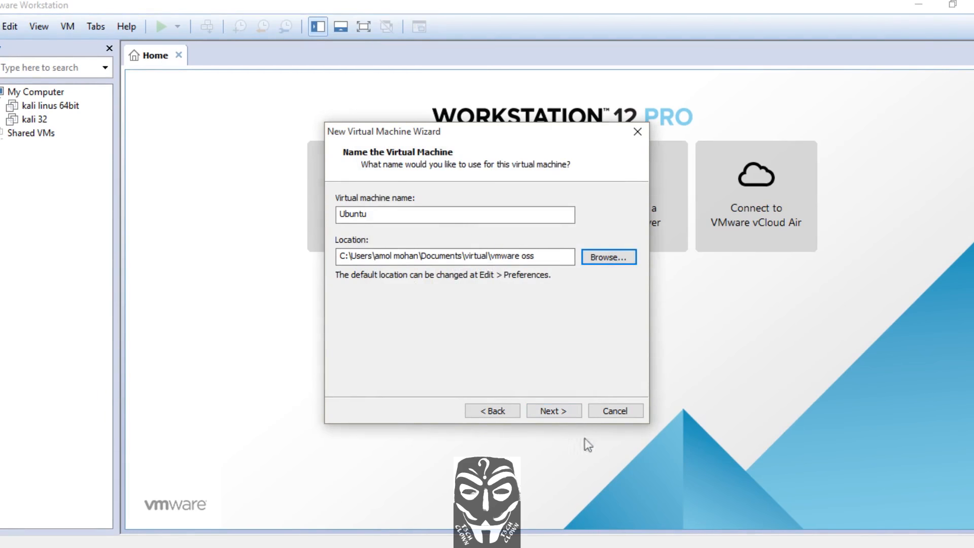
# Name the virtual machine kali32 and continue
pyautogui.doubleClick(355, 214)
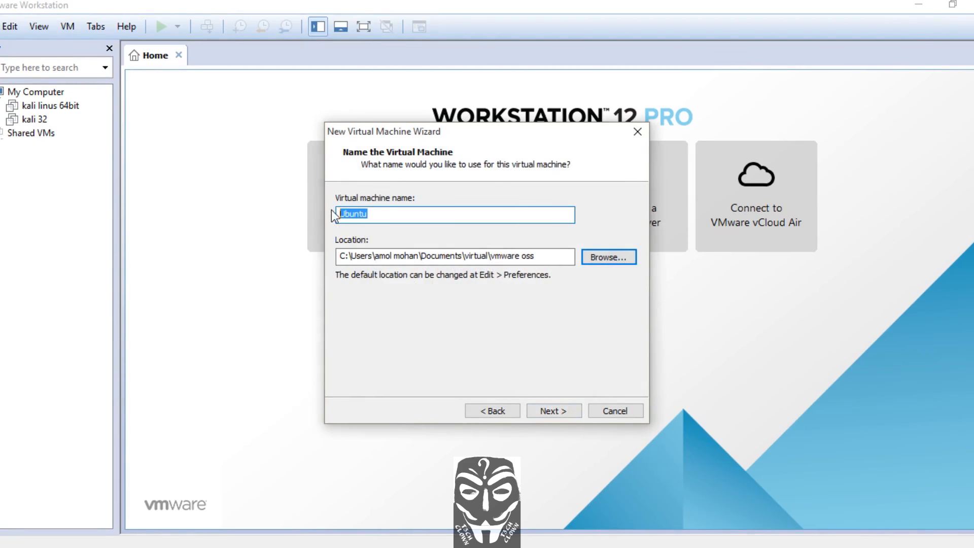
pyautogui.write('kali32')
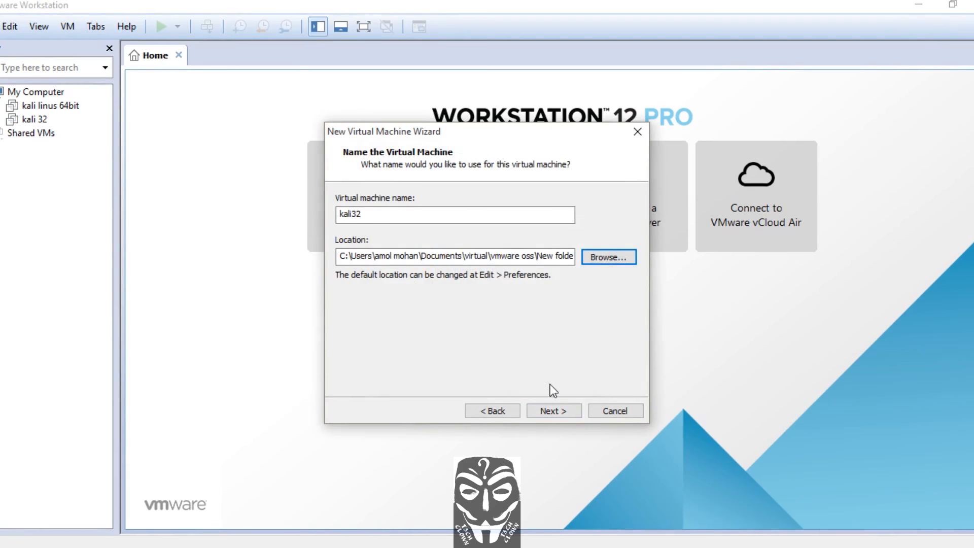
pyautogui.click(565, 413)
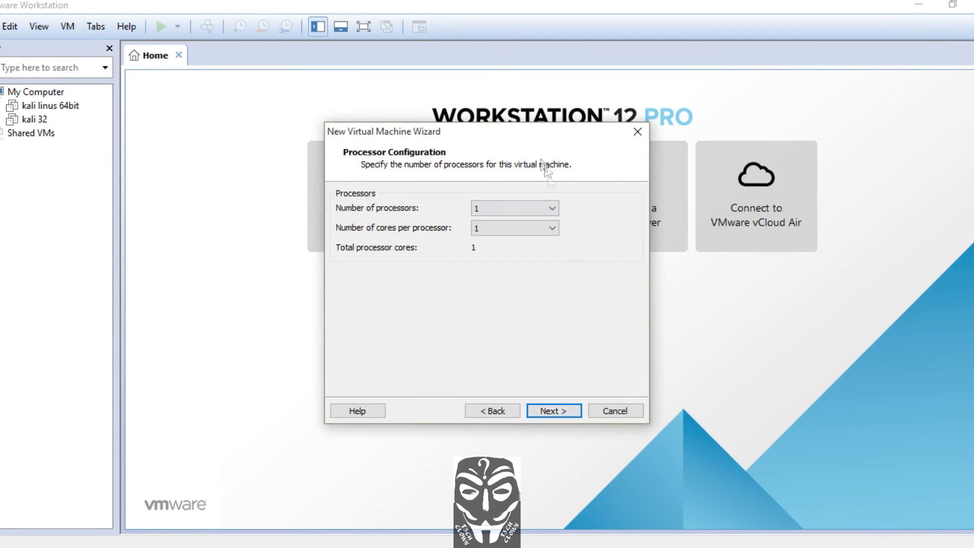
# Configure 2 processors with 2 cores per processor and continue
pyautogui.click(552, 208)
pyautogui.click(529, 232)
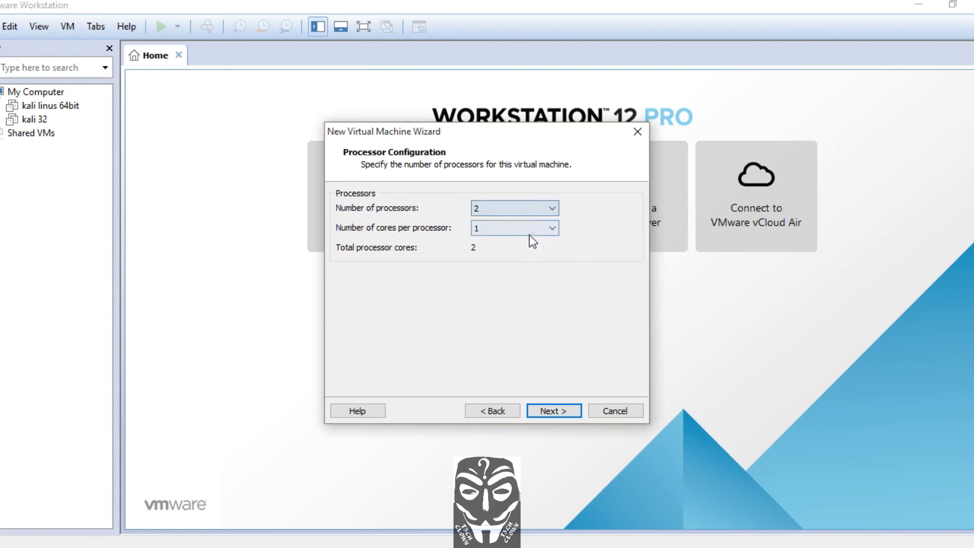
pyautogui.click(538, 228)
pyautogui.click(536, 247)
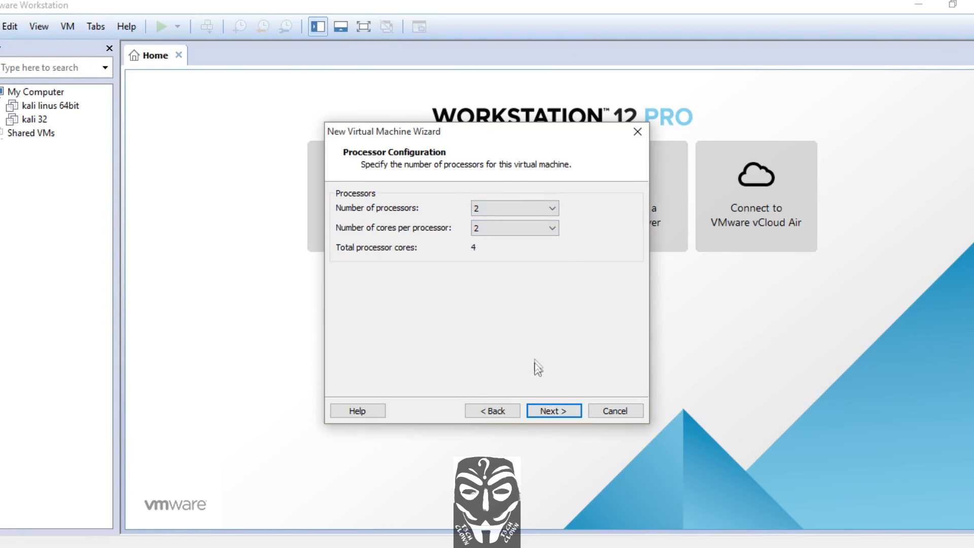
pyautogui.click(547, 410)
pyautogui.click(547, 410)
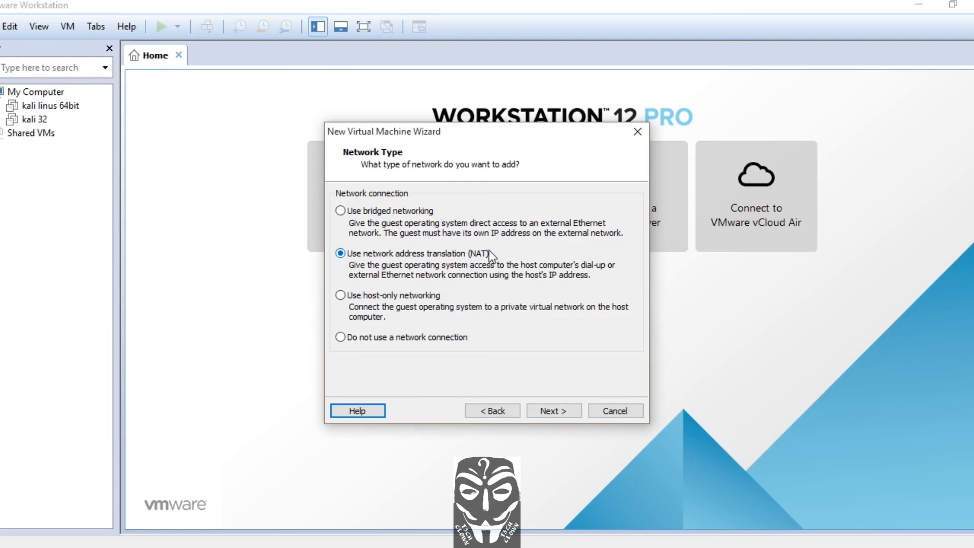
# Keep NAT networking, the LSI Logic controller and the SCSI disk type
pyautogui.click(574, 417)
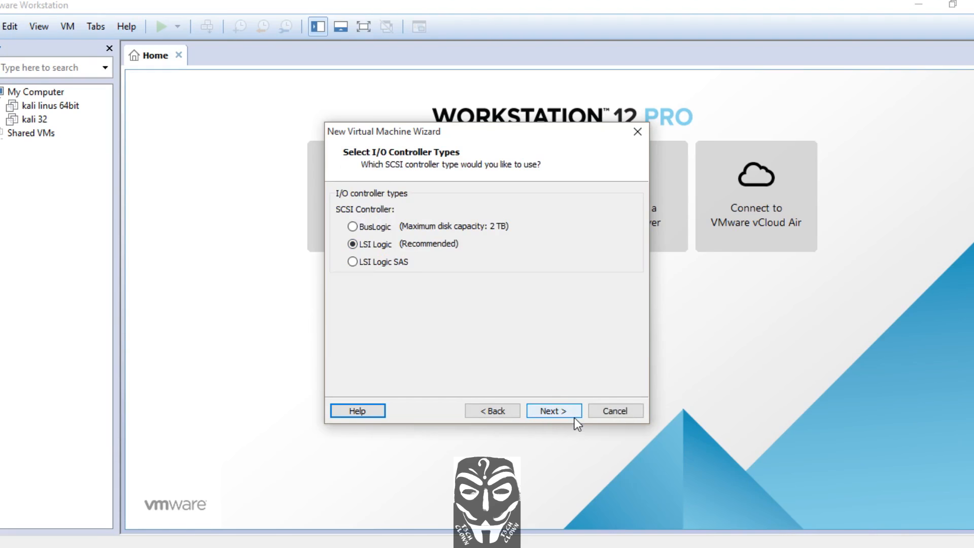
pyautogui.click(574, 417)
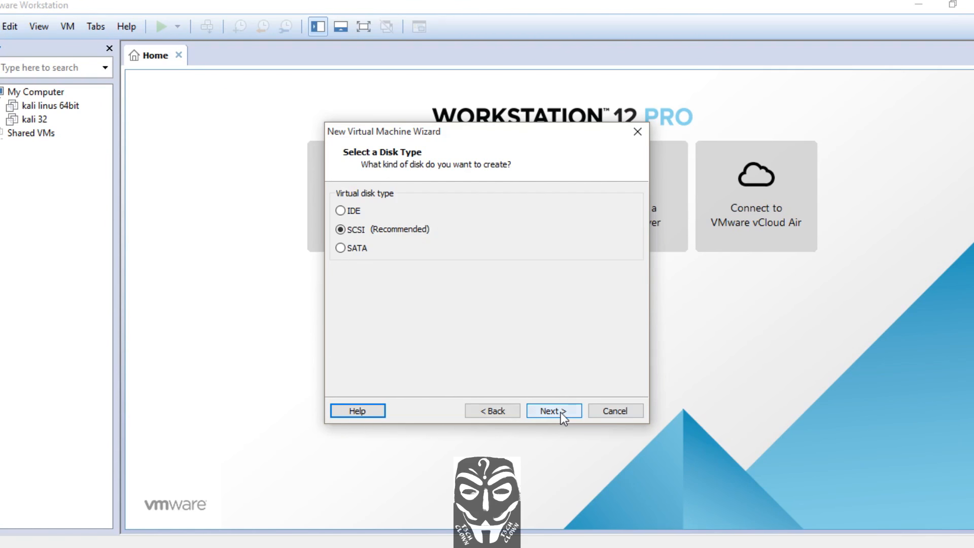
pyautogui.click(561, 413)
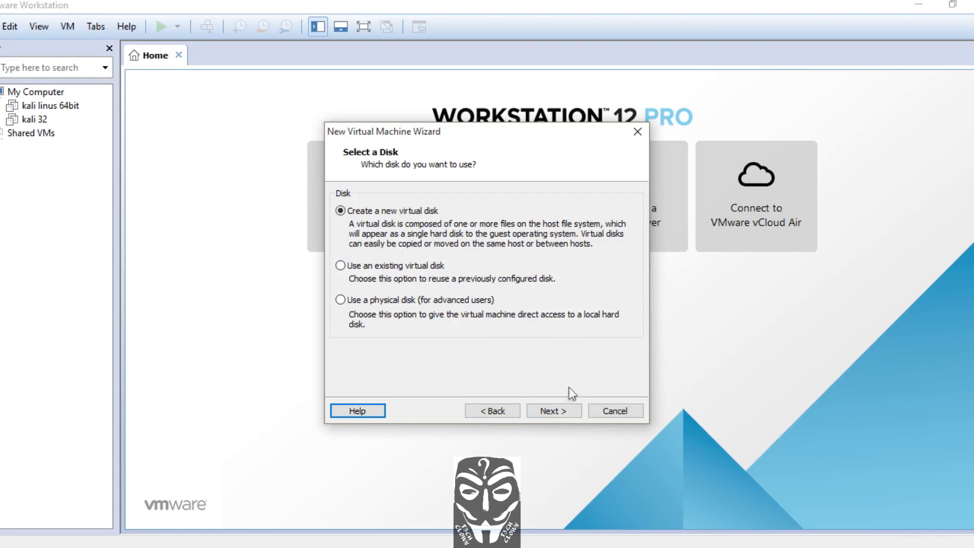
# Create a new virtual disk of 20.0 GB split into multiple files
pyautogui.click(556, 412)
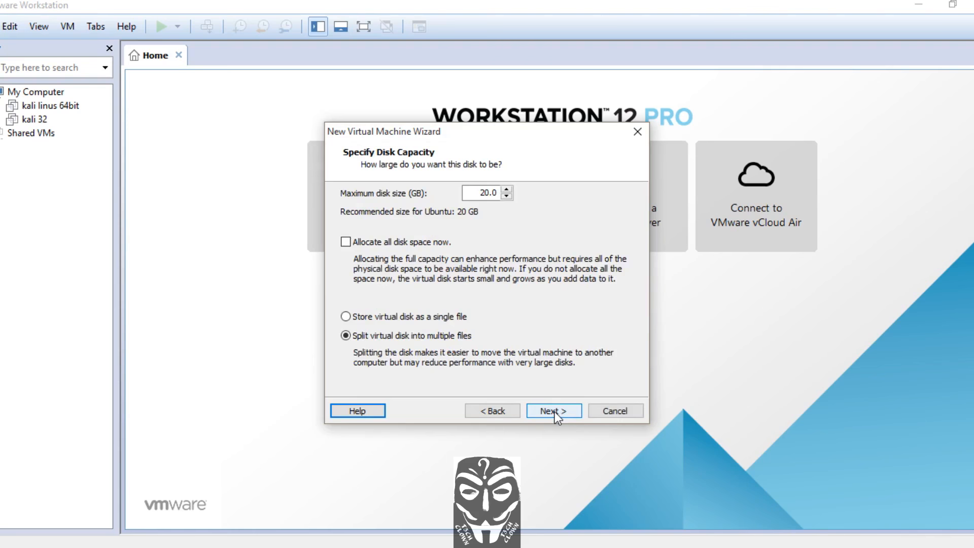
pyautogui.click(555, 412)
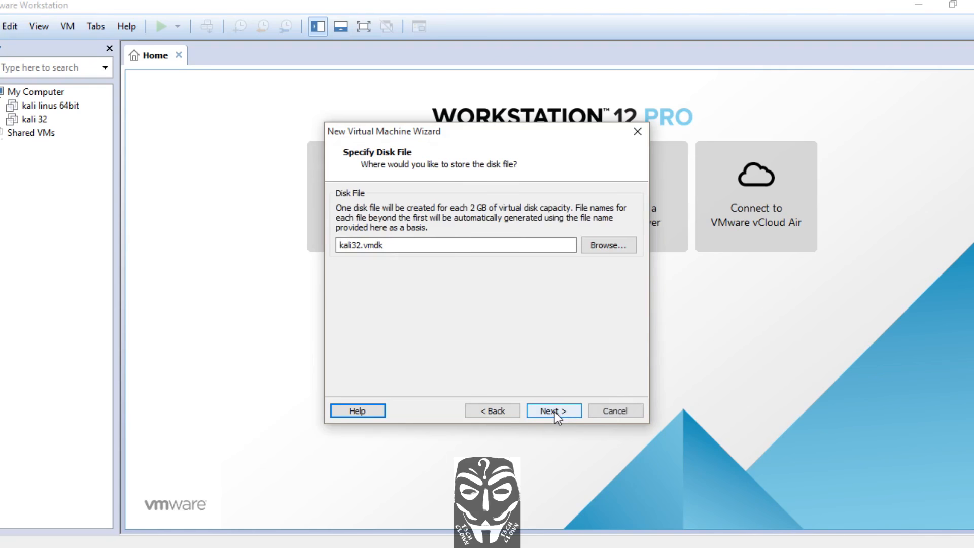
# Store the kali32.vmdk disk file in the vmwareoss32 folder under Documents\virtual\vmware oss
pyautogui.click(613, 247)
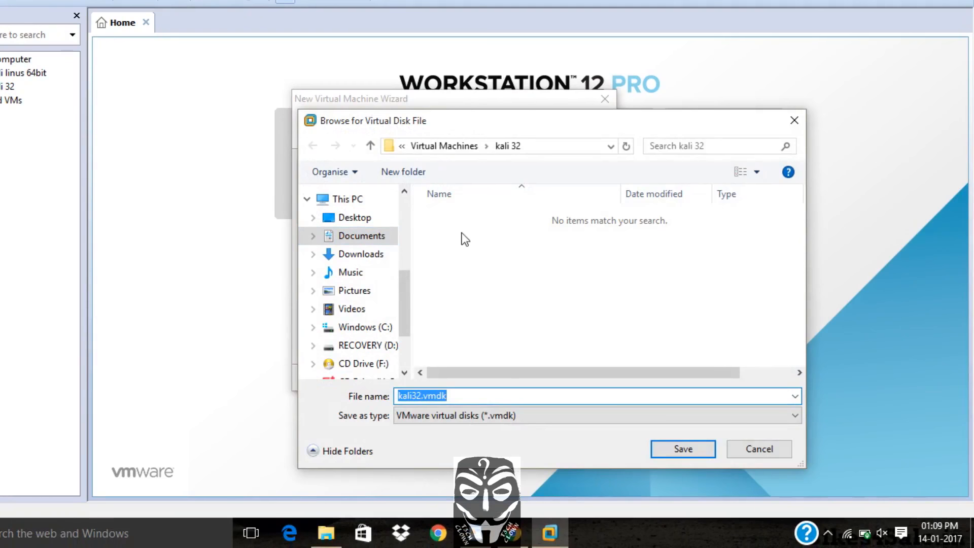
pyautogui.click(369, 237)
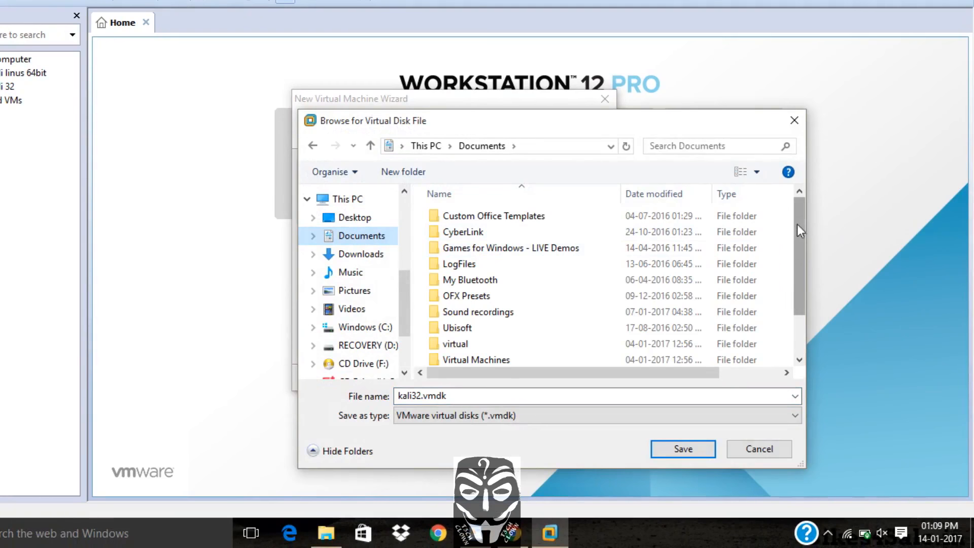
pyautogui.moveTo(796, 224); pyautogui.dragTo(800, 269)
pyautogui.doubleClick(459, 293)
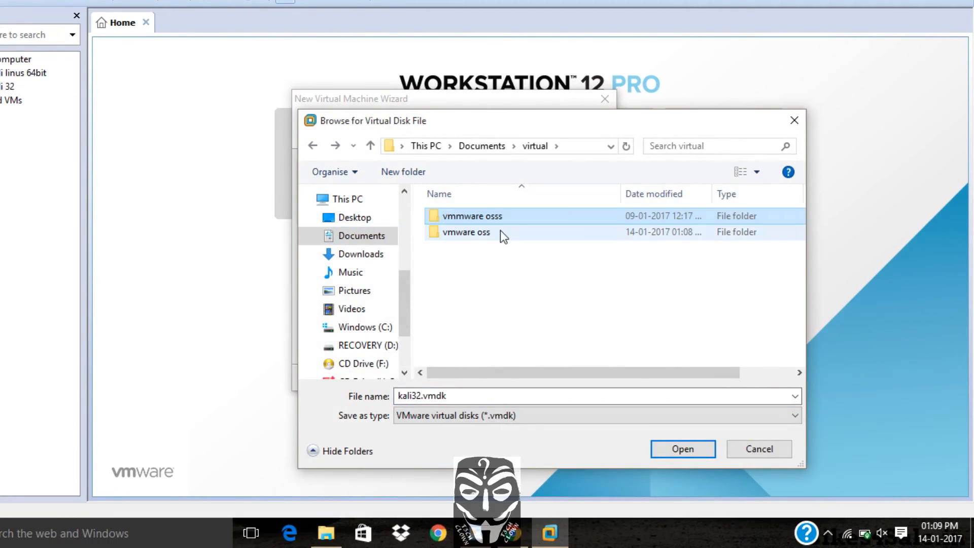
pyautogui.doubleClick(501, 231)
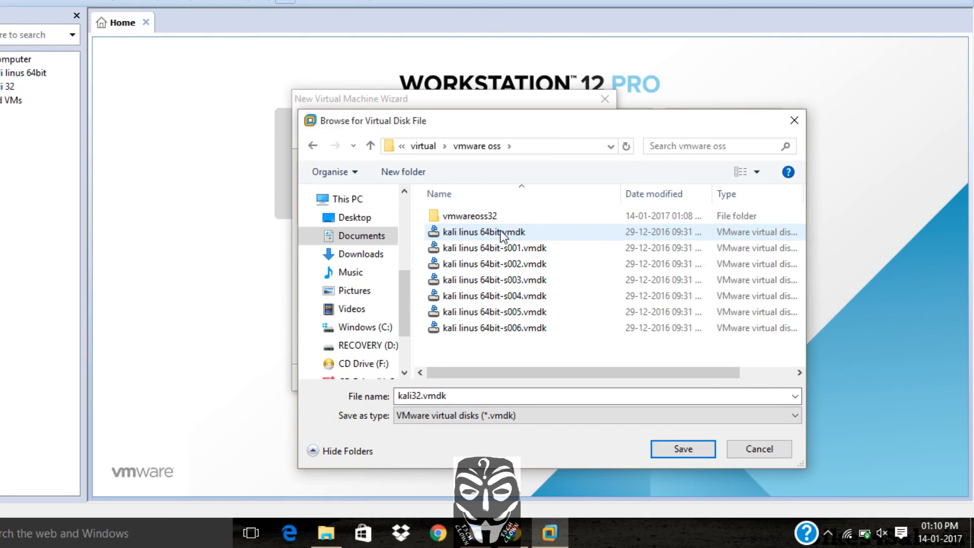
pyautogui.click(501, 217)
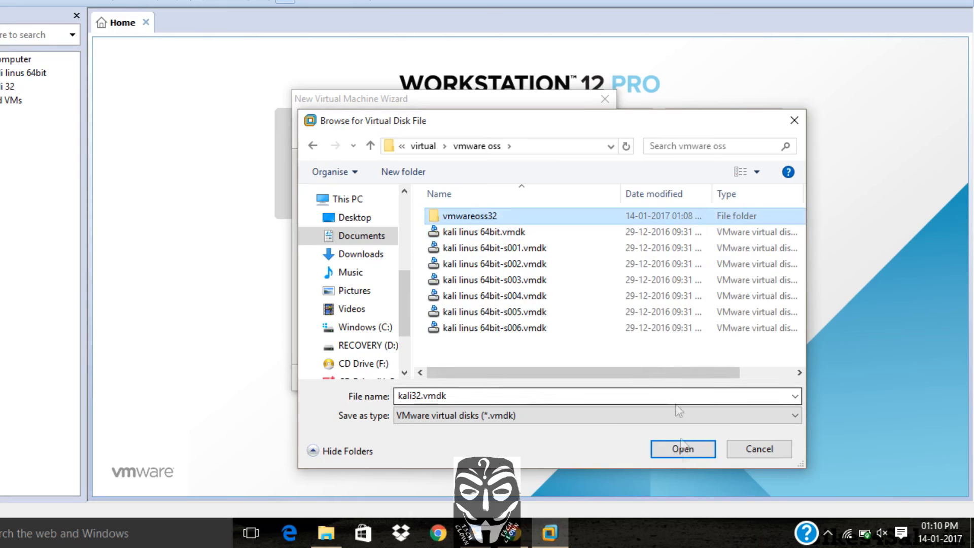
pyautogui.click(683, 449)
pyautogui.click(683, 450)
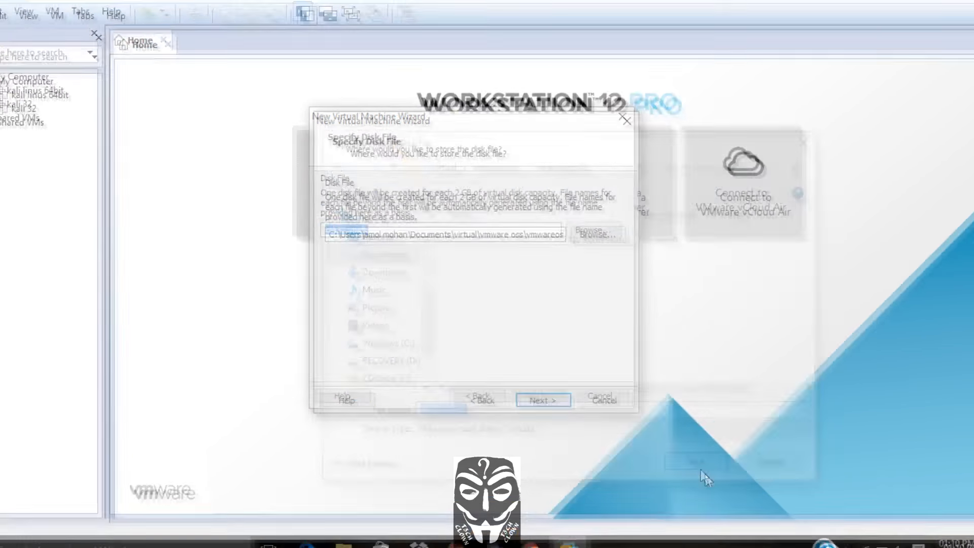
# Finish creating the kali32 virtual machine
pyautogui.click(532, 378)
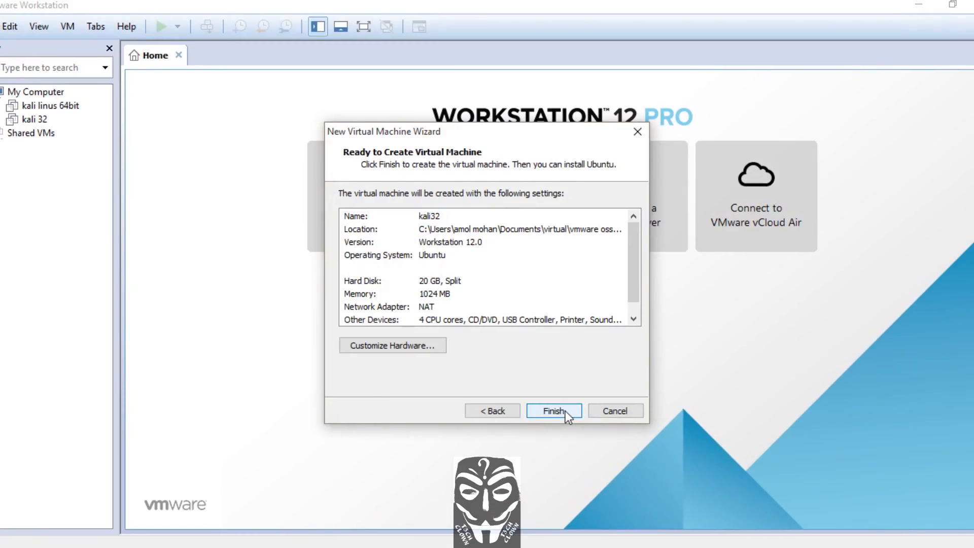
pyautogui.click(565, 411)
pyautogui.click(565, 411)
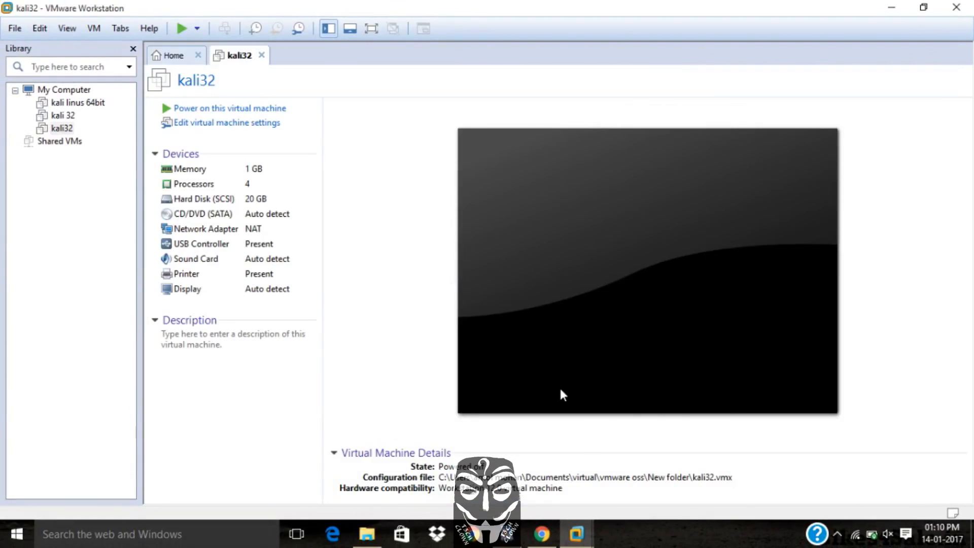
# Open the virtual machine settings and set shared folders to Always enabled
pyautogui.click(254, 127)
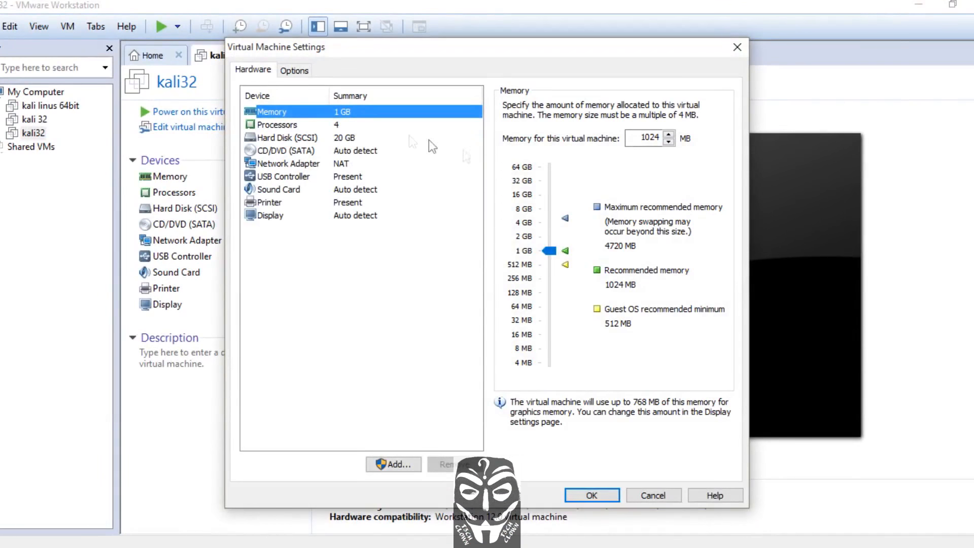
pyautogui.click(296, 74)
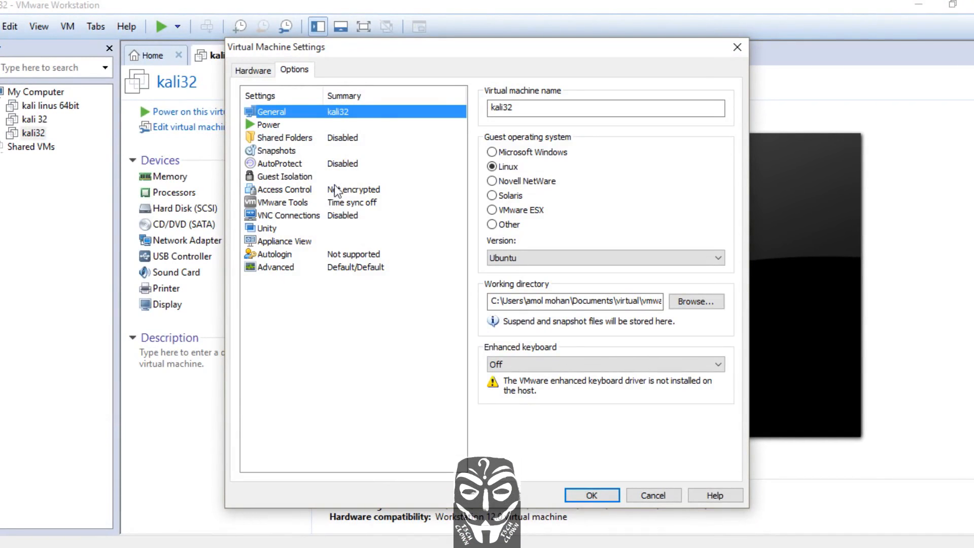
pyautogui.click(282, 138)
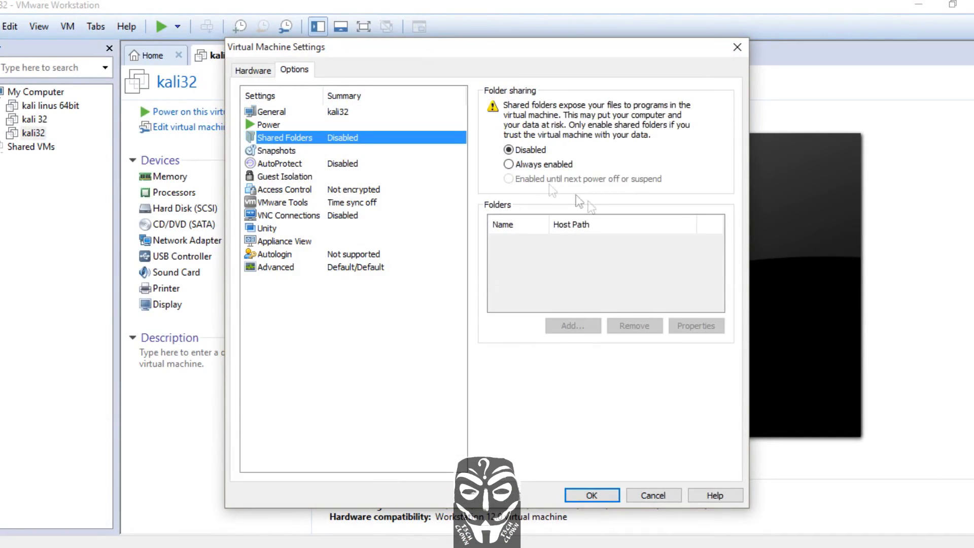
pyautogui.click(522, 166)
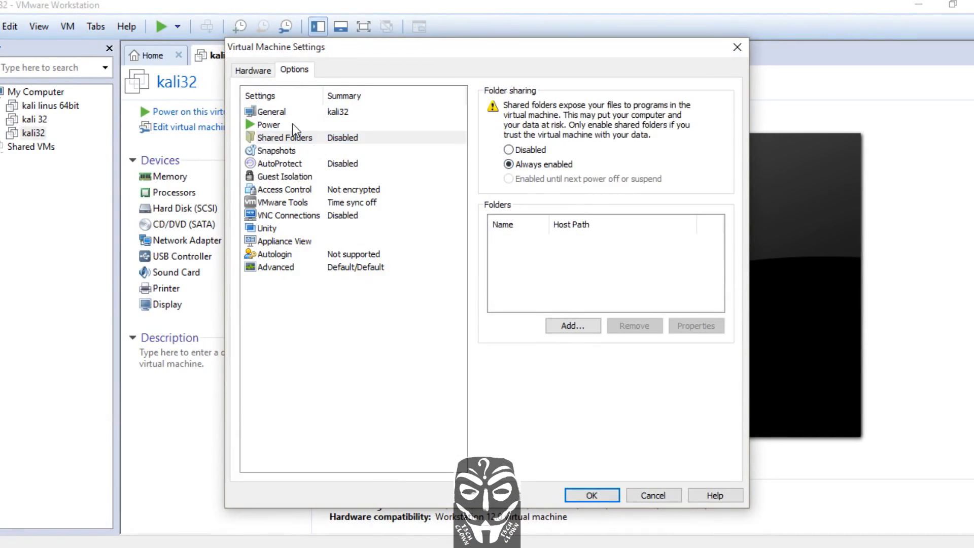
# Switch the virtual machine's CD/DVD (SATA) drive to use an ISO image file
pyautogui.click(252, 70)
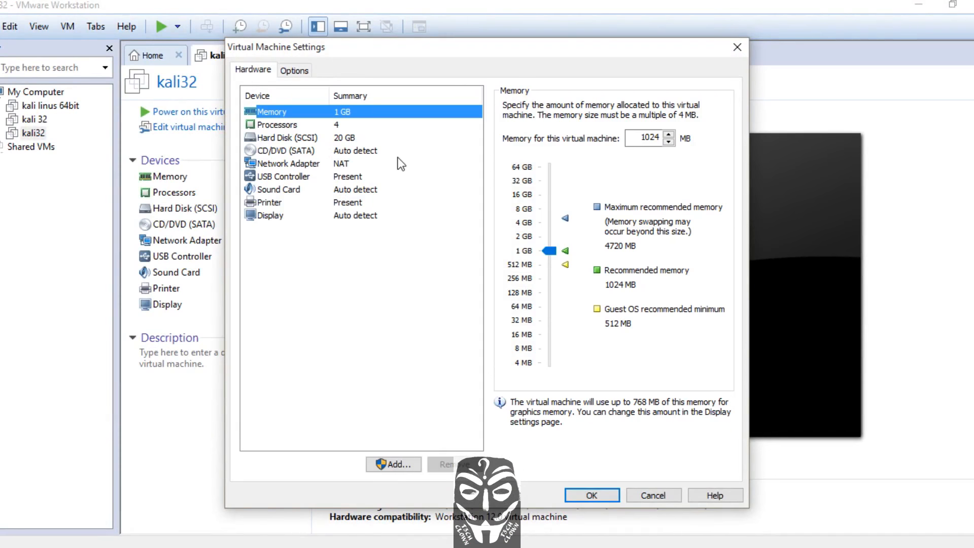
pyautogui.click(325, 152)
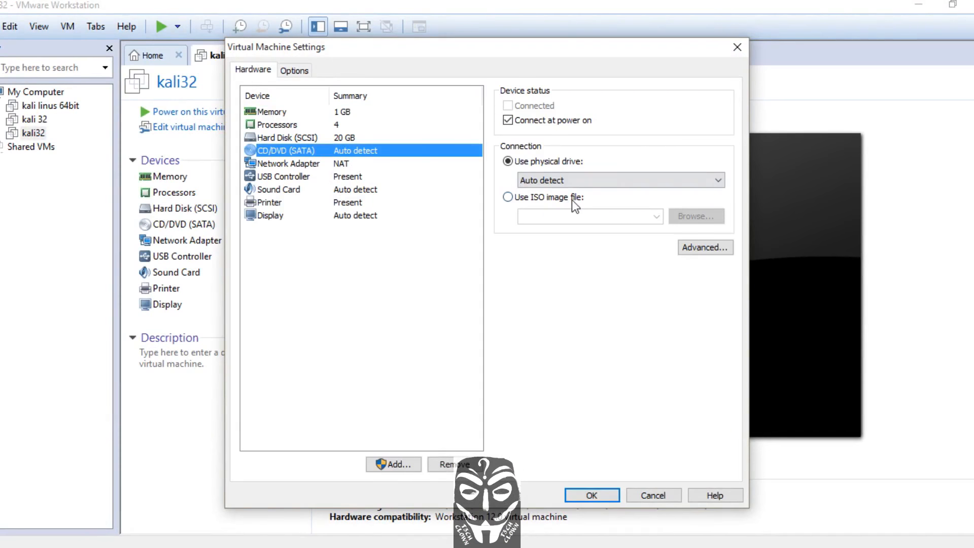
pyautogui.click(552, 197)
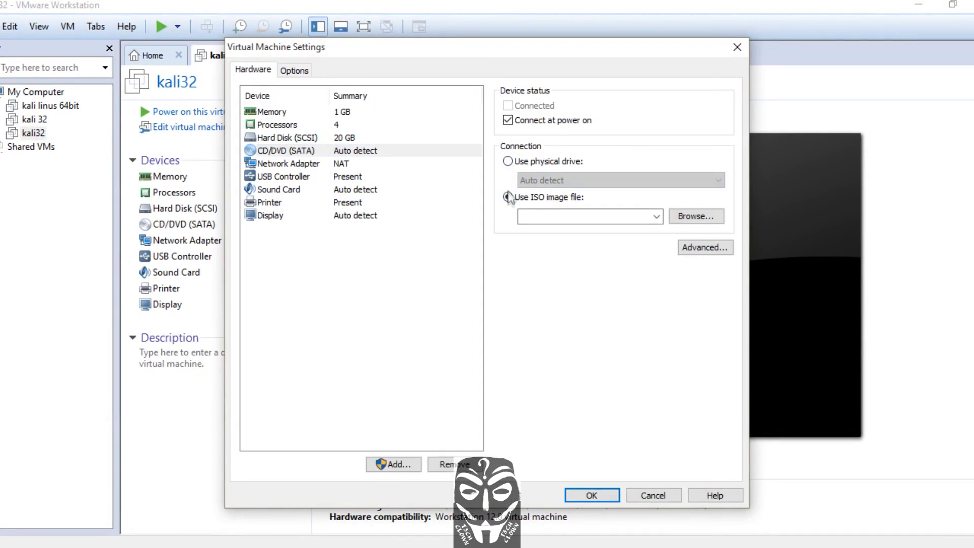
# Browse to Documents\Virtual Machines\kali 32, choose kali-linux-2016.2-i386.iso as the ISO image and save the settings
pyautogui.click(705, 217)
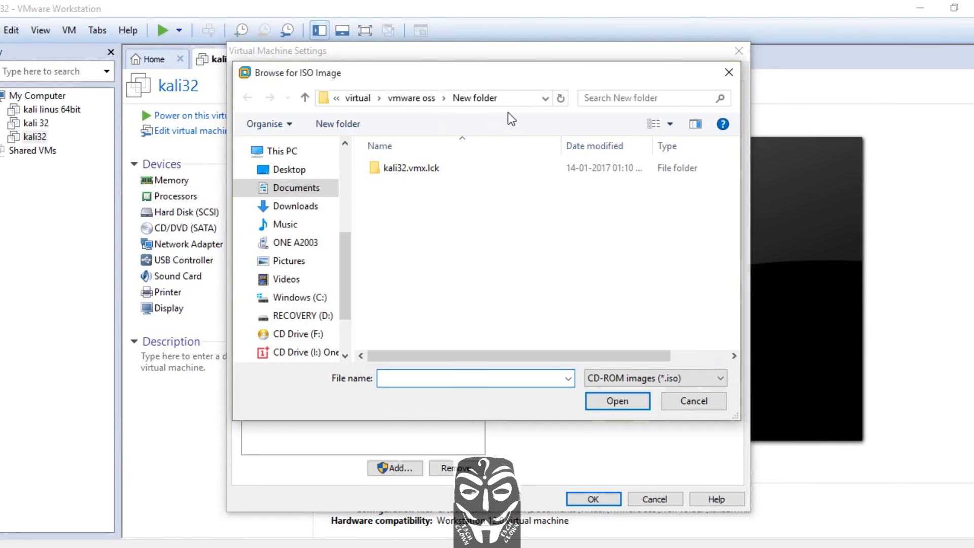
pyautogui.click(324, 188)
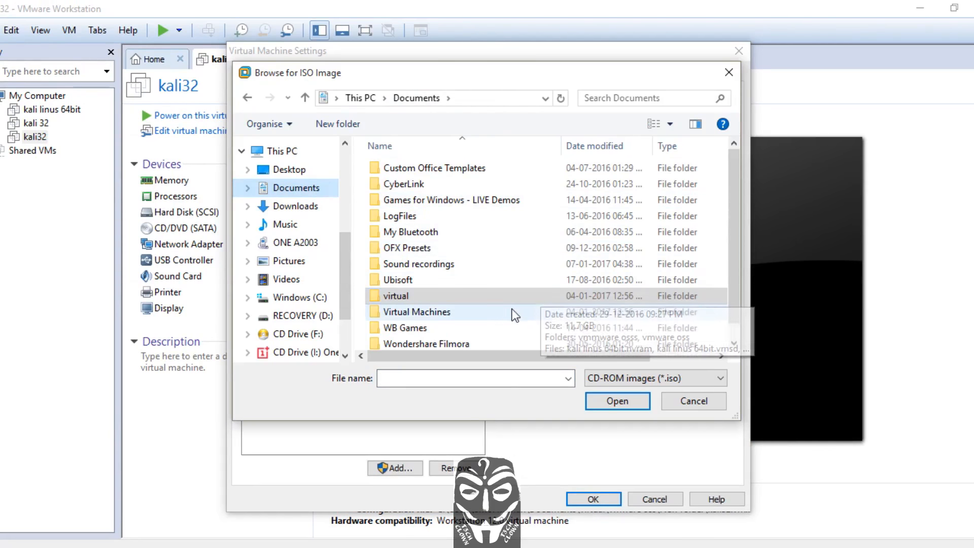
pyautogui.doubleClick(441, 311)
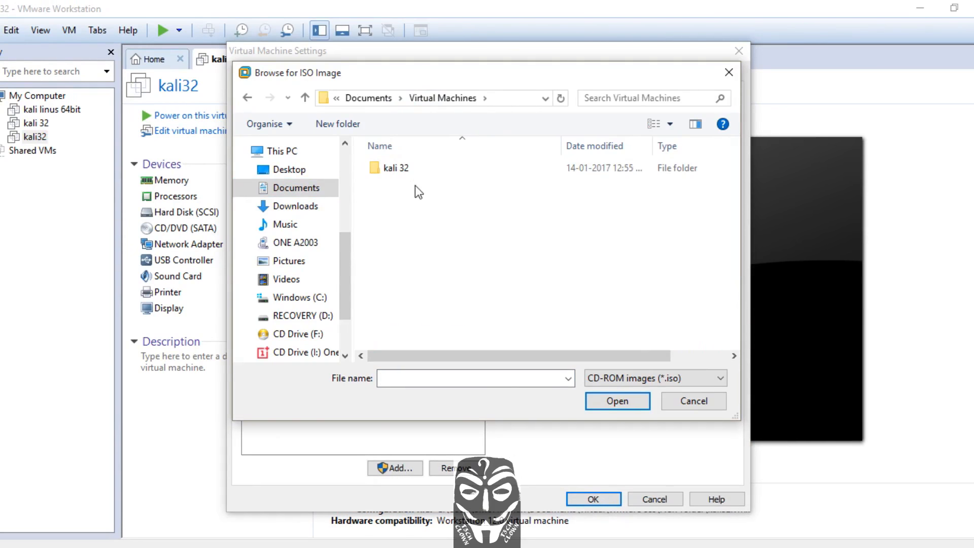
pyautogui.doubleClick(413, 169)
pyautogui.click(413, 168)
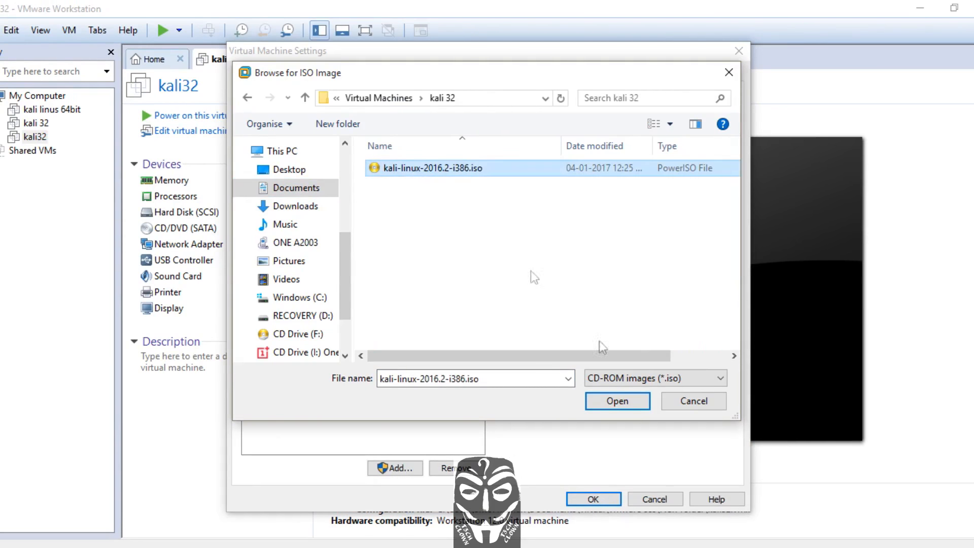
pyautogui.click(505, 249)
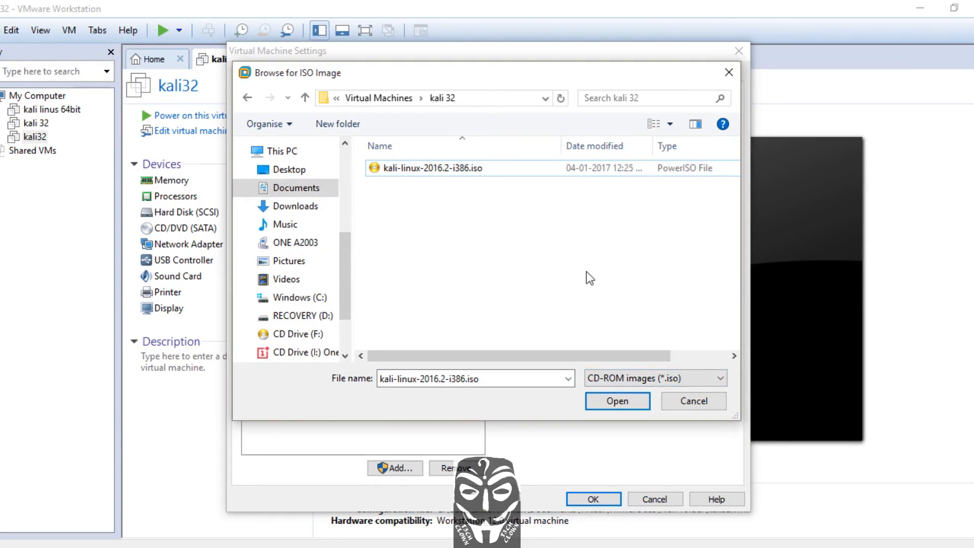
pyautogui.click(525, 173)
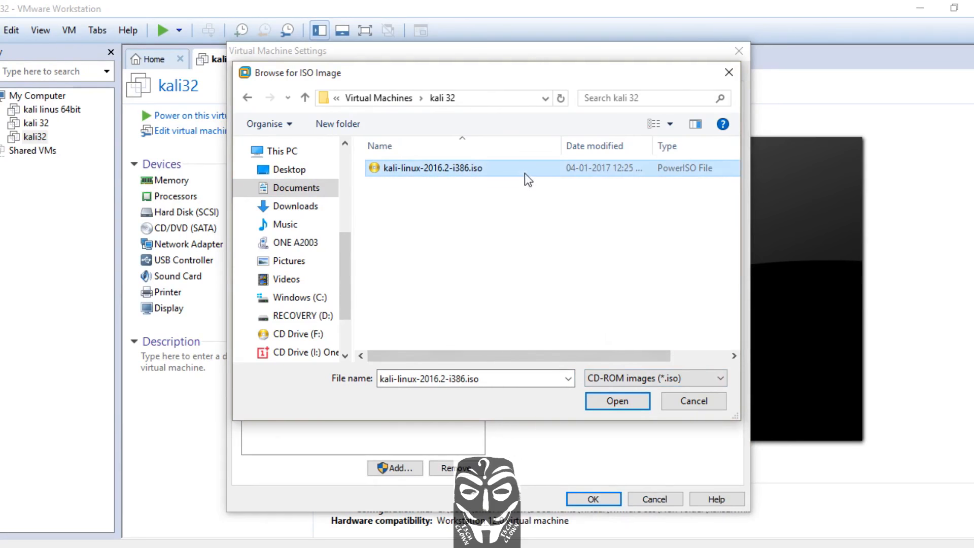
pyautogui.click(635, 400)
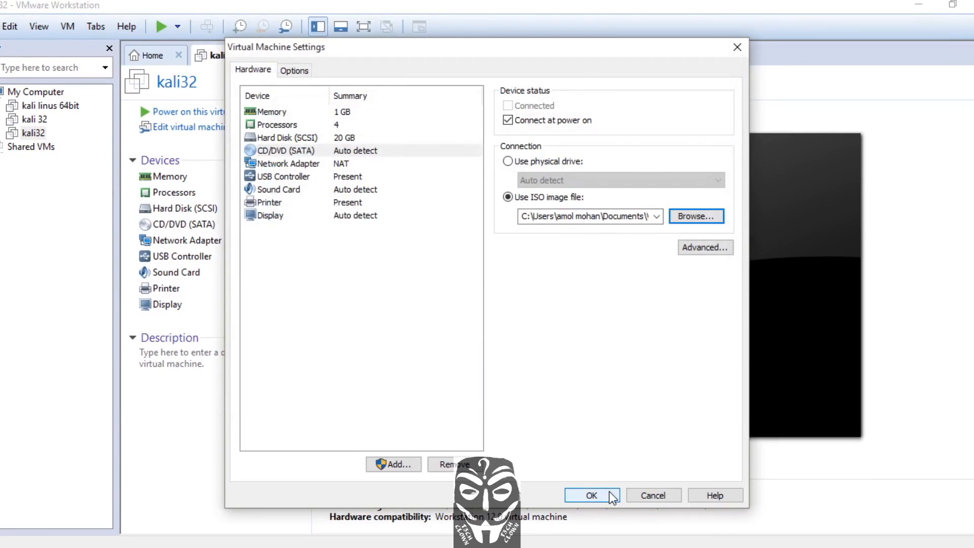
pyautogui.click(591, 495)
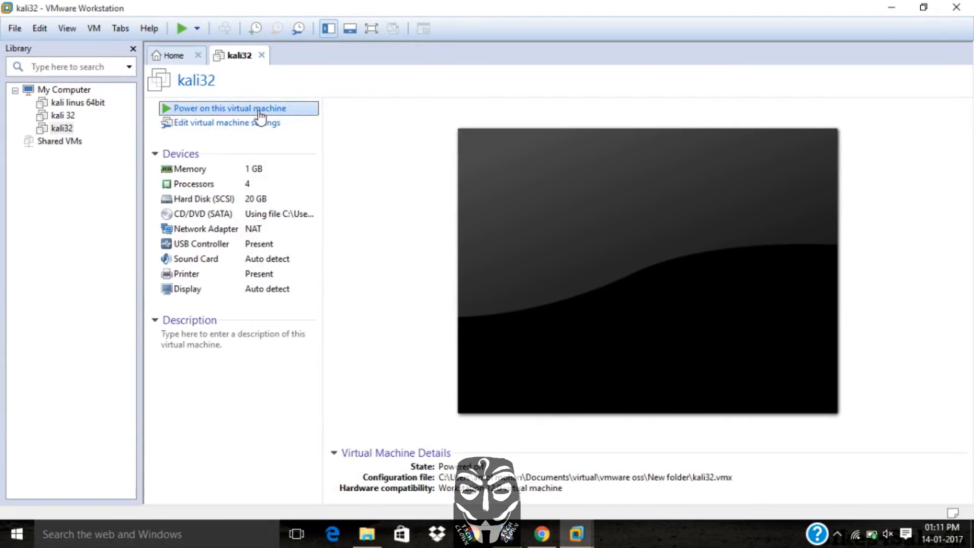
# Power on the kali32 virtual machine, dismiss the removable devices hint and start Install from the Kali boot menu
pyautogui.click(259, 111)
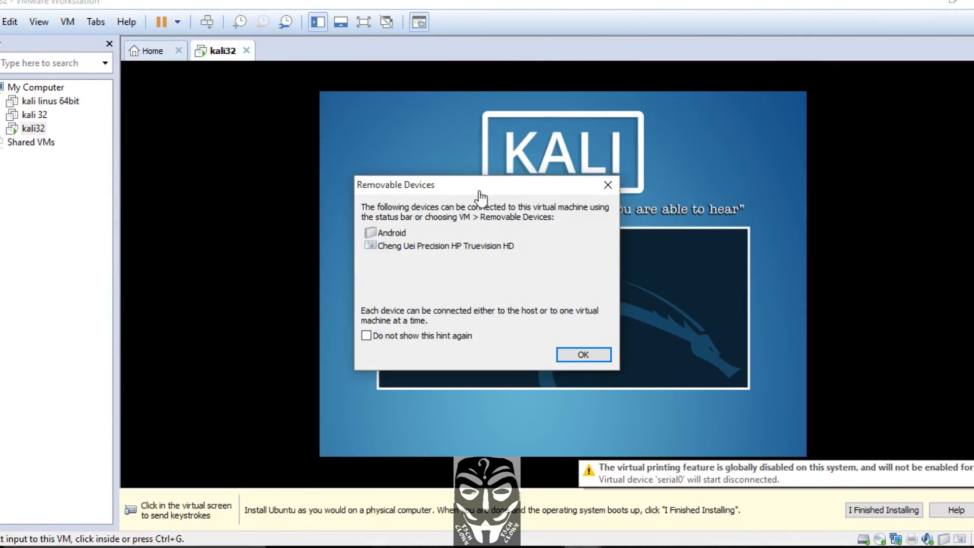
pyautogui.click(583, 354)
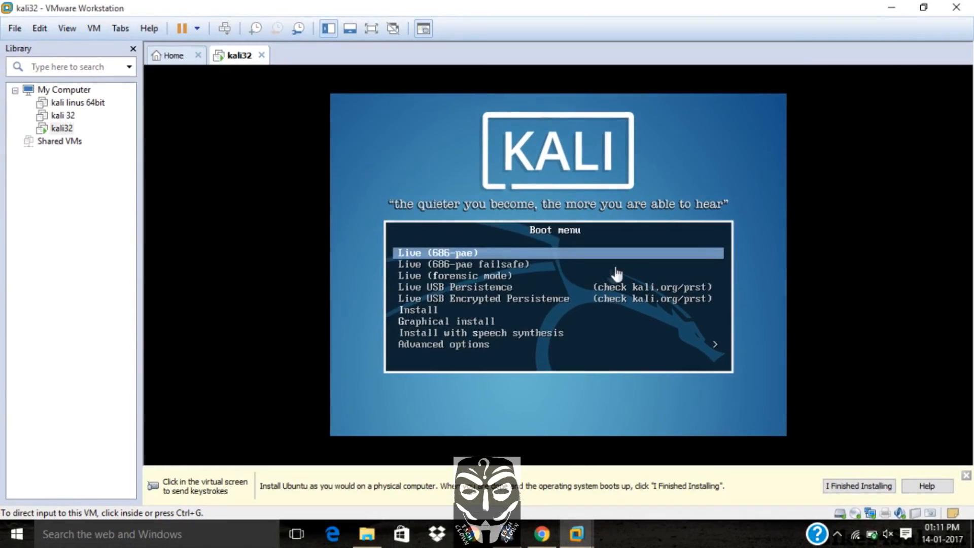
pyautogui.click(508, 323)
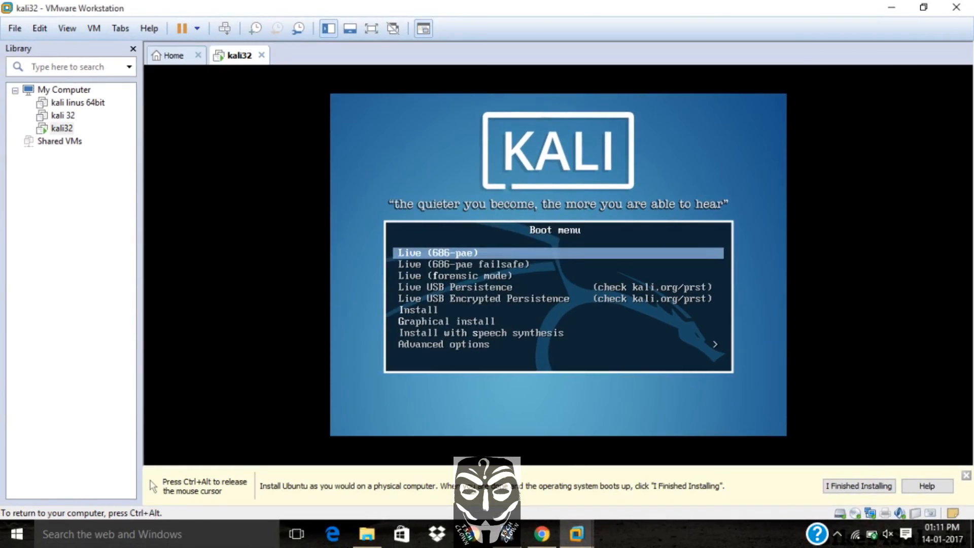
pyautogui.press('Down')
pyautogui.press('Down')
pyautogui.press('Down')
pyautogui.press('Down')
pyautogui.press('Down')
pyautogui.press('Down')
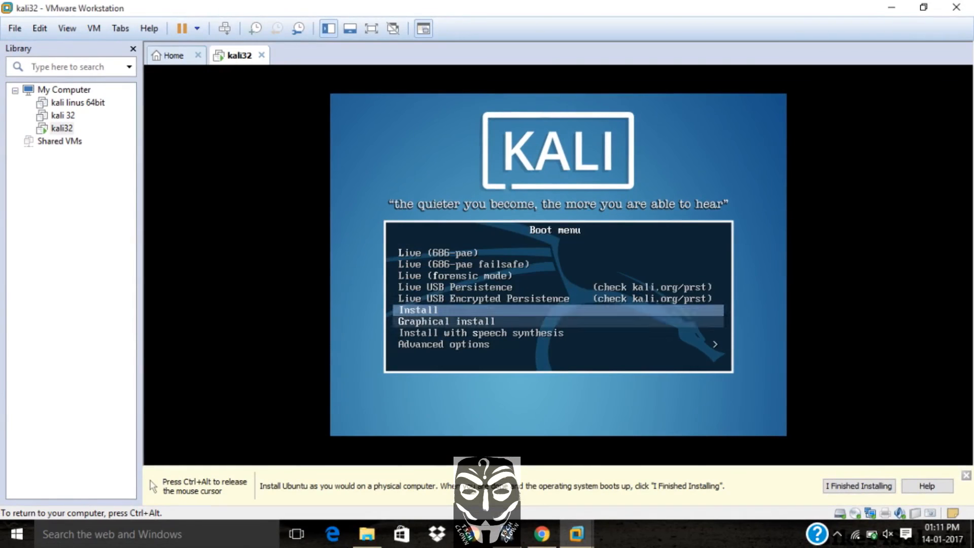
pyautogui.press('Return')
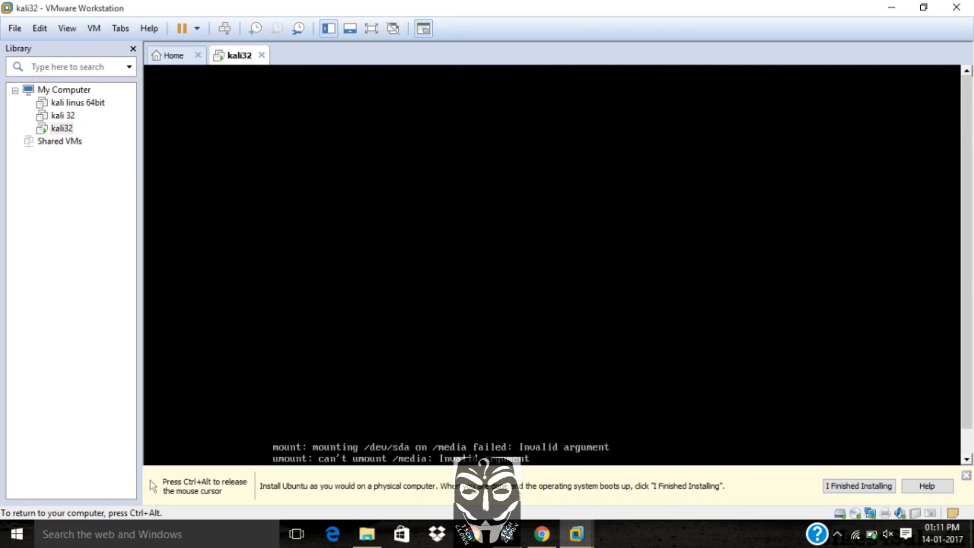
# Release the mouse from the virtual machine and continue with English as the installation language
pyautogui.hotkey('ctrl', 'alt')
pyautogui.click(869, 485)
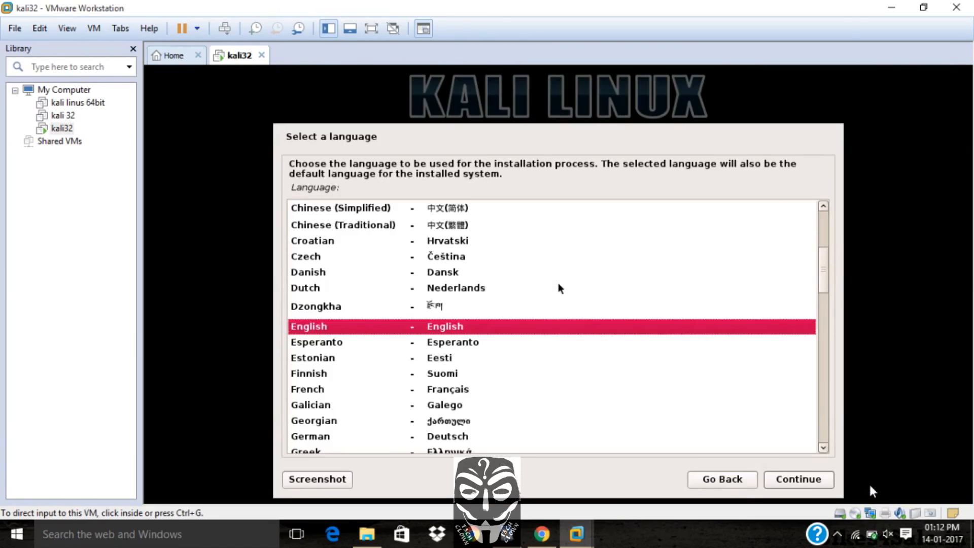
pyautogui.click(813, 480)
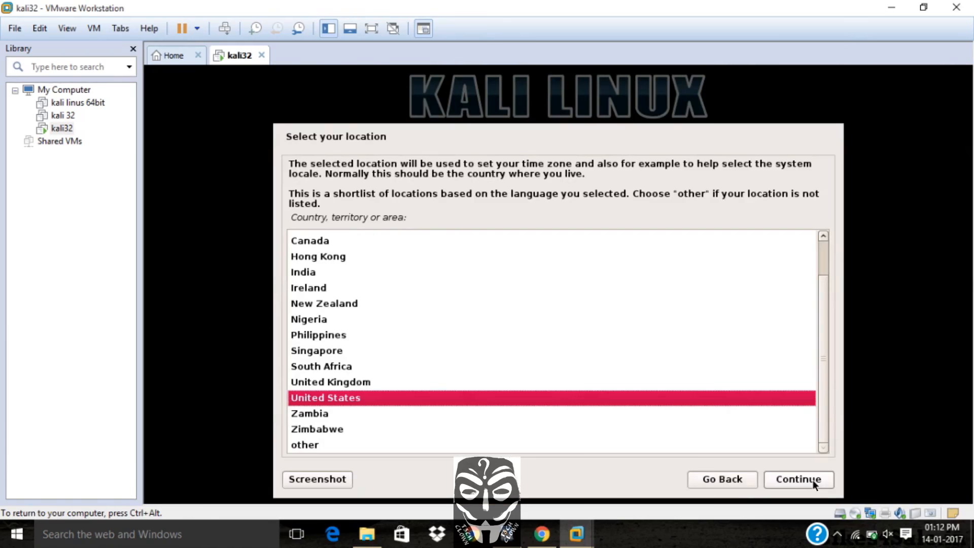
# Select India as the location and continue with the American English keymap
pyautogui.write('iii')
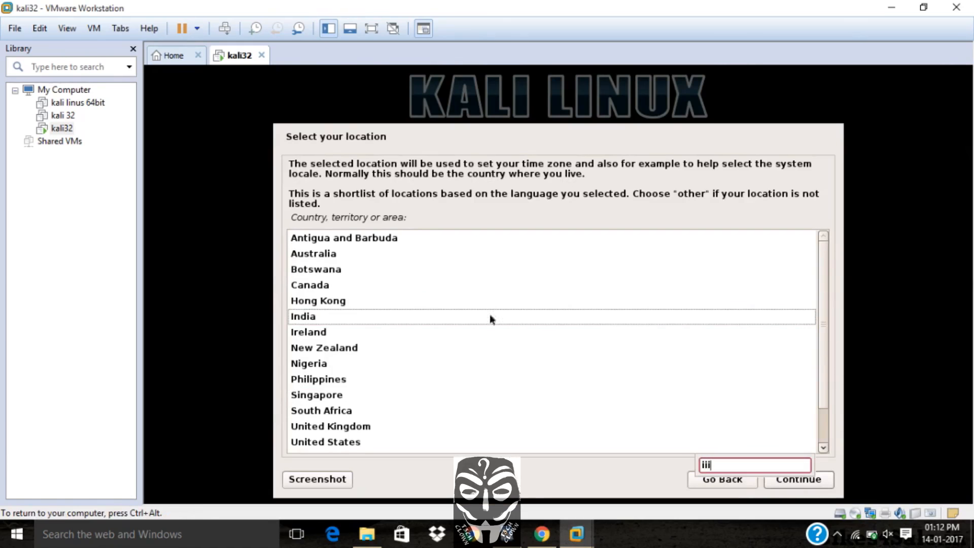
pyautogui.click(489, 314)
pyautogui.click(769, 479)
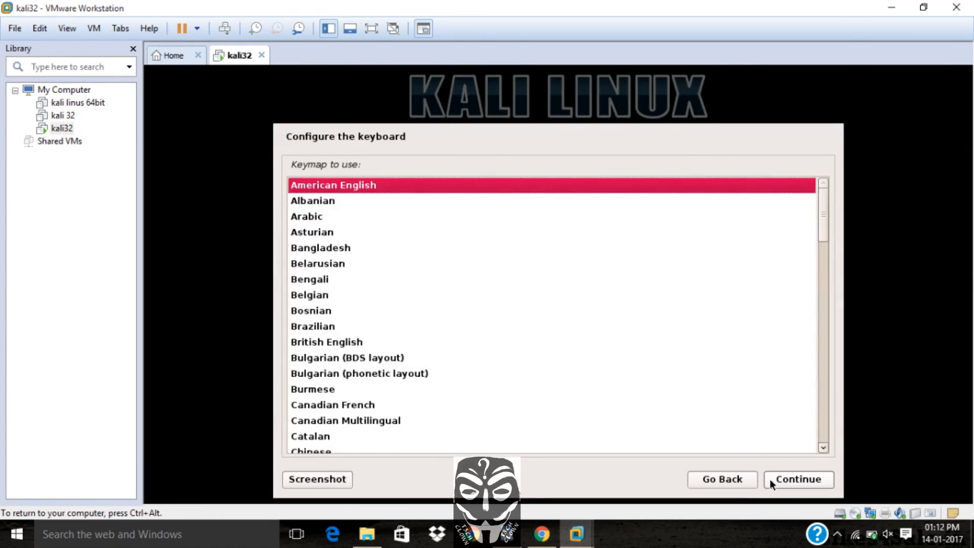
pyautogui.click(769, 479)
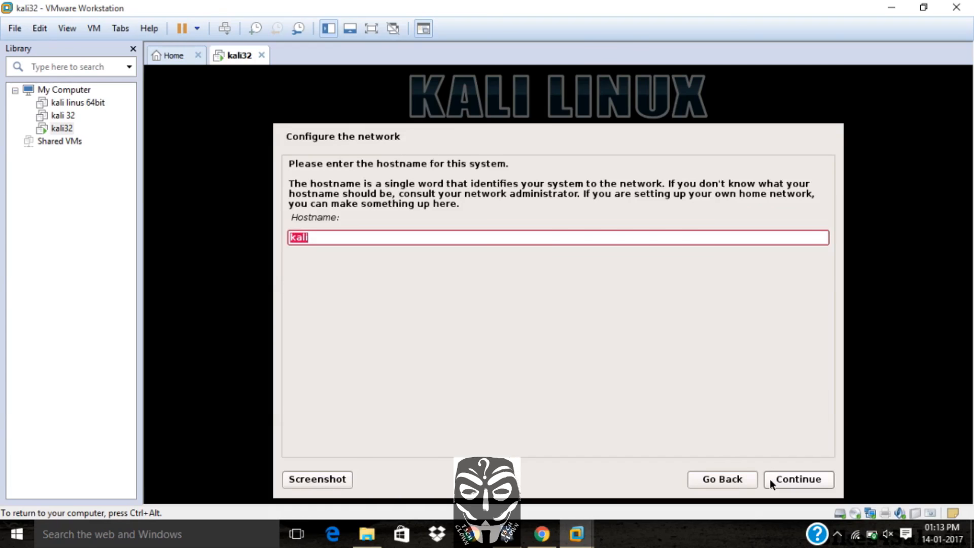
# Set the system hostname to linux and the domain name to linux32
pyautogui.write('linux')
pyautogui.click(786, 480)
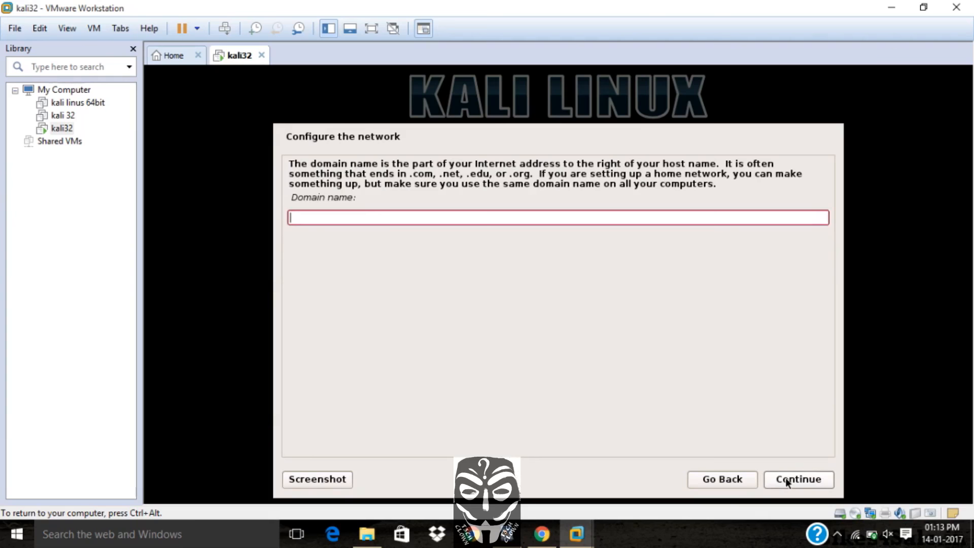
pyautogui.write('h')
pyautogui.press('BackSpace')
pyautogui.write('linux32')
pyautogui.click(786, 480)
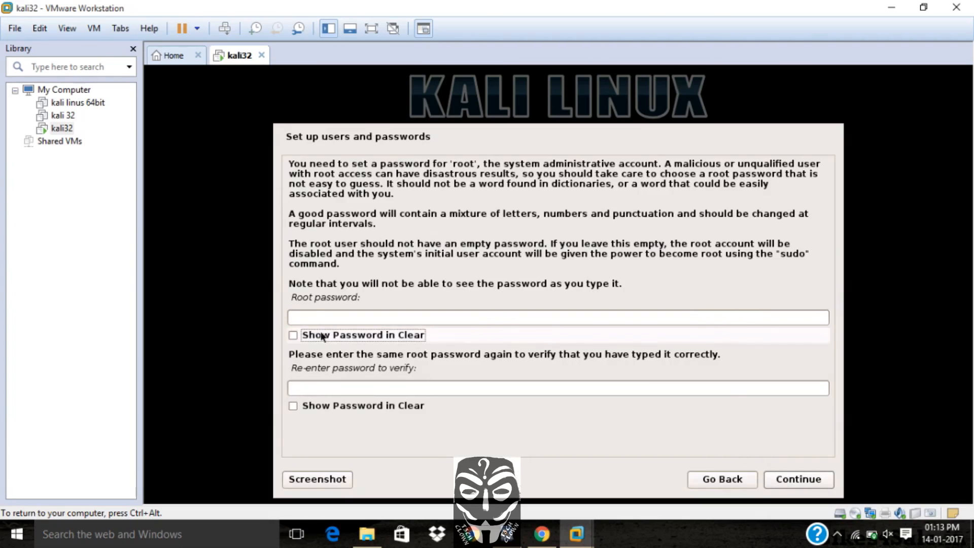
# Enter and re-enter the root password, then continue
pyautogui.click(313, 317)
pyautogui.write('**********')
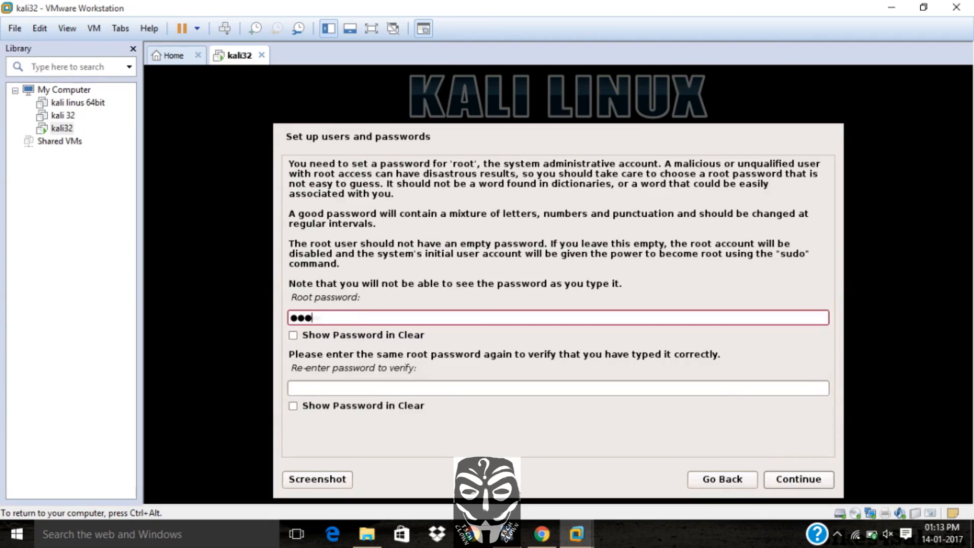
pyautogui.click(323, 386)
pyautogui.write('**********')
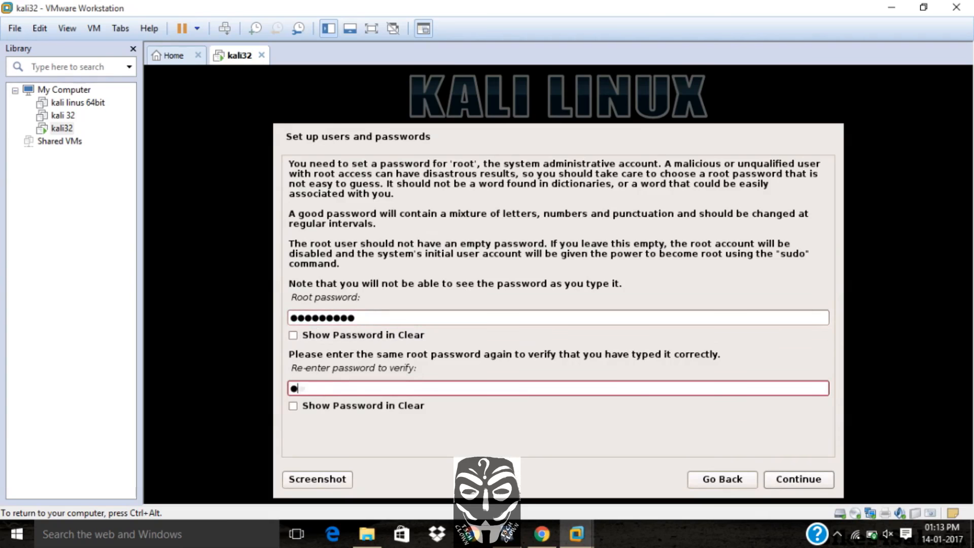
pyautogui.click(819, 477)
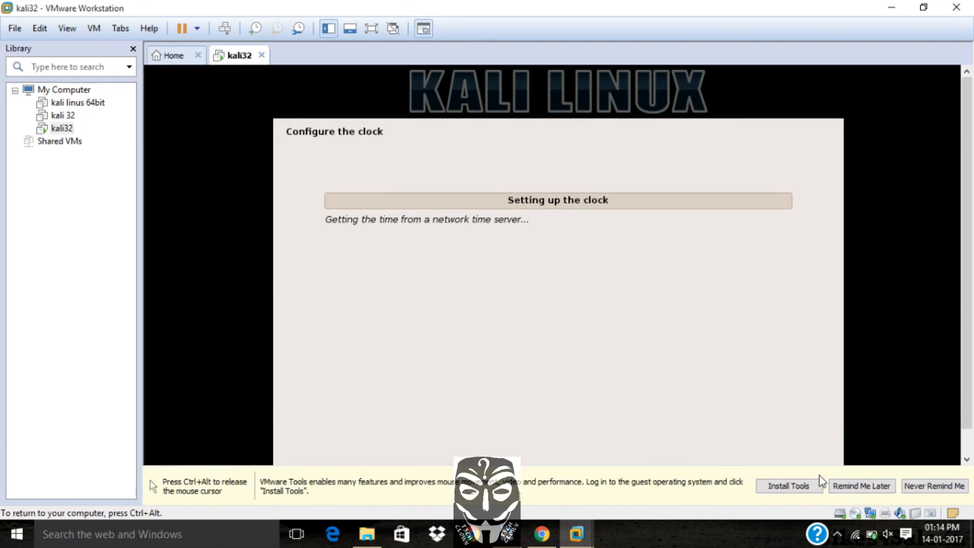
# Postpone the VMware Tools installation reminder and choose Guided partitioning
pyautogui.click(834, 485)
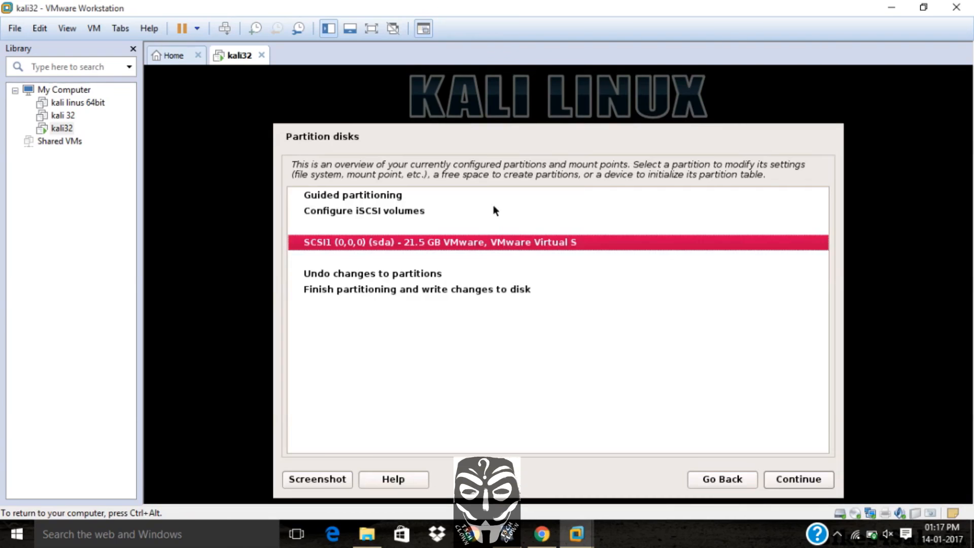
pyautogui.click(406, 197)
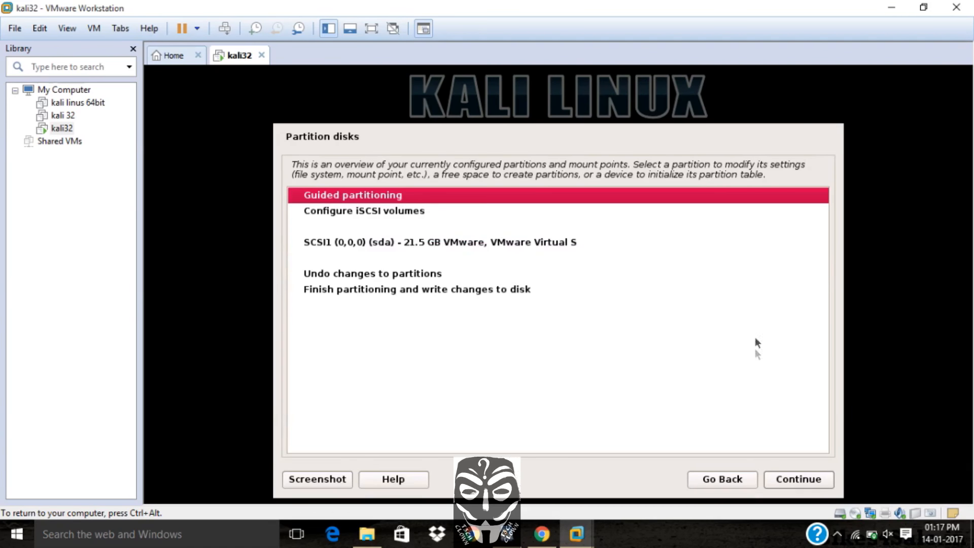
pyautogui.click(803, 477)
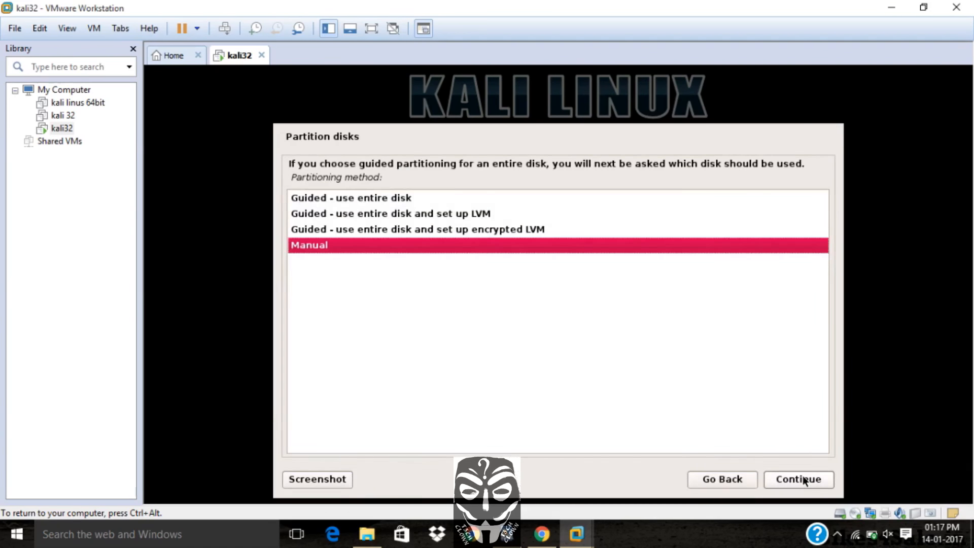
# Partition the whole 21.5 GB SCSI disk with guided entire-disk mode and all files in one partition
pyautogui.click(477, 198)
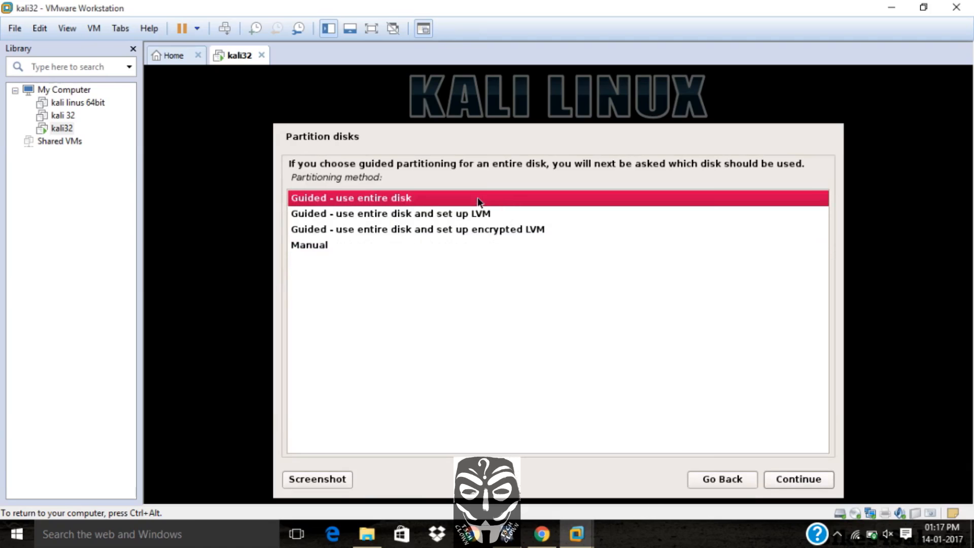
pyautogui.click(816, 485)
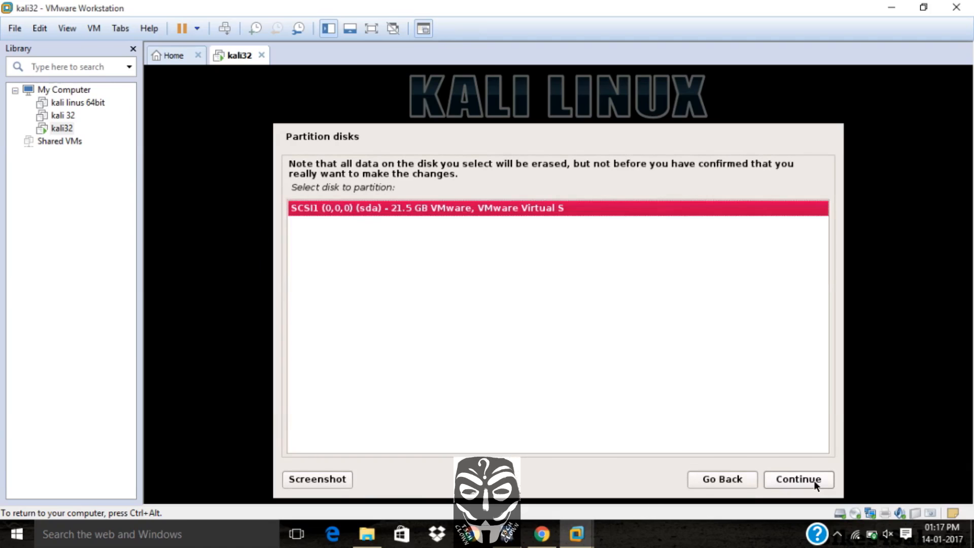
pyautogui.click(816, 482)
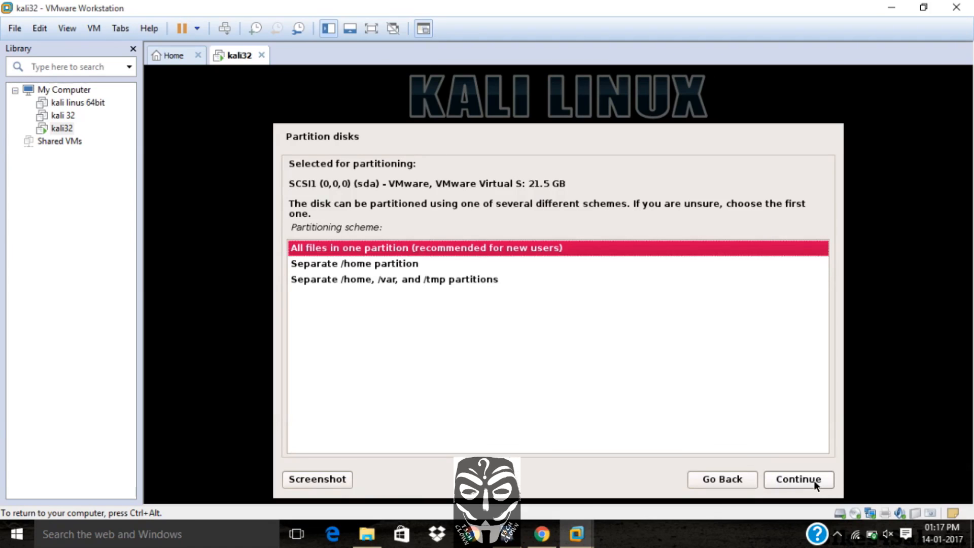
pyautogui.click(816, 482)
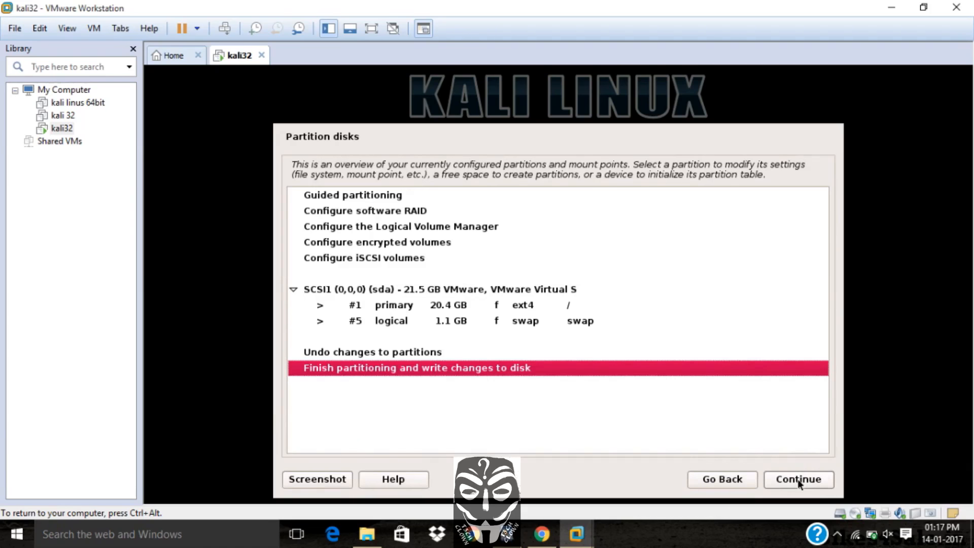
# Finish partitioning and confirm writing the changes to disk
pyautogui.click(802, 479)
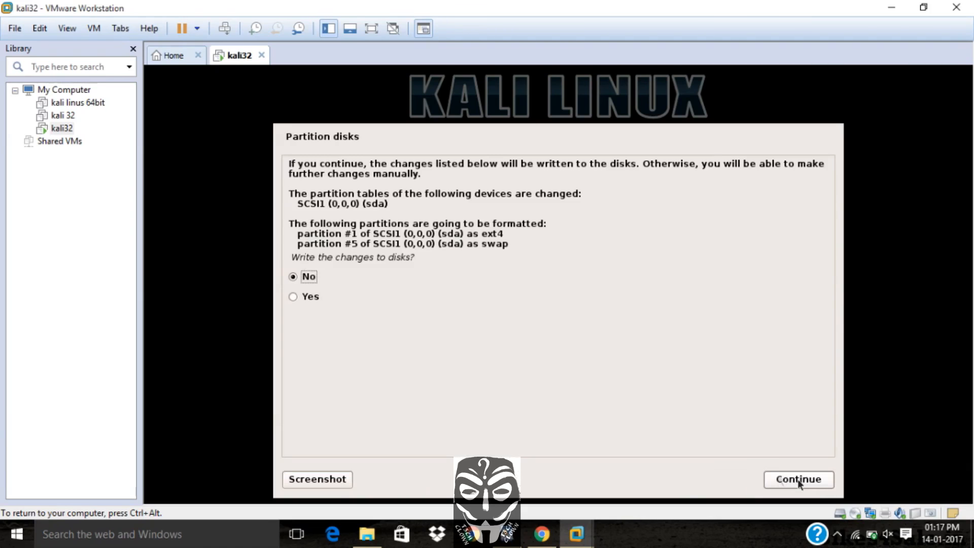
pyautogui.click(313, 297)
pyautogui.click(794, 479)
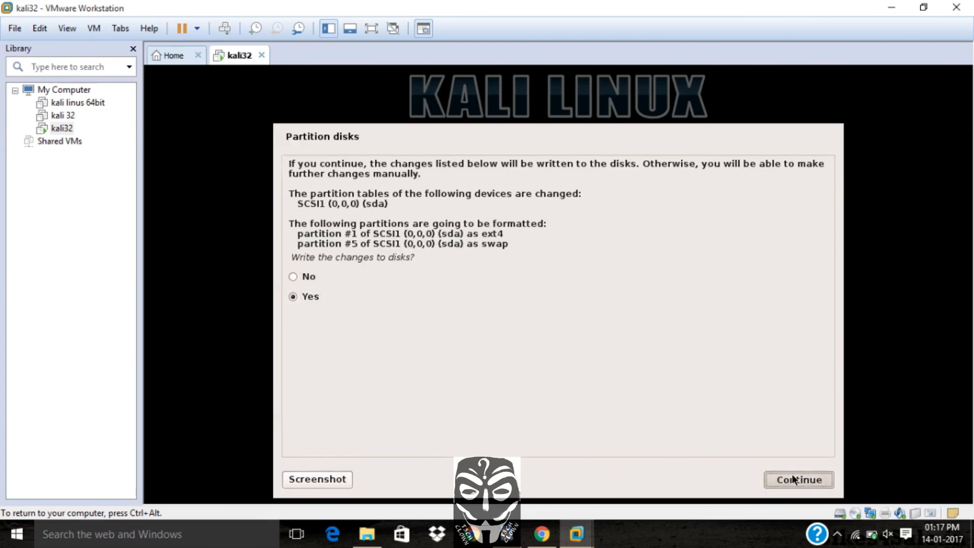